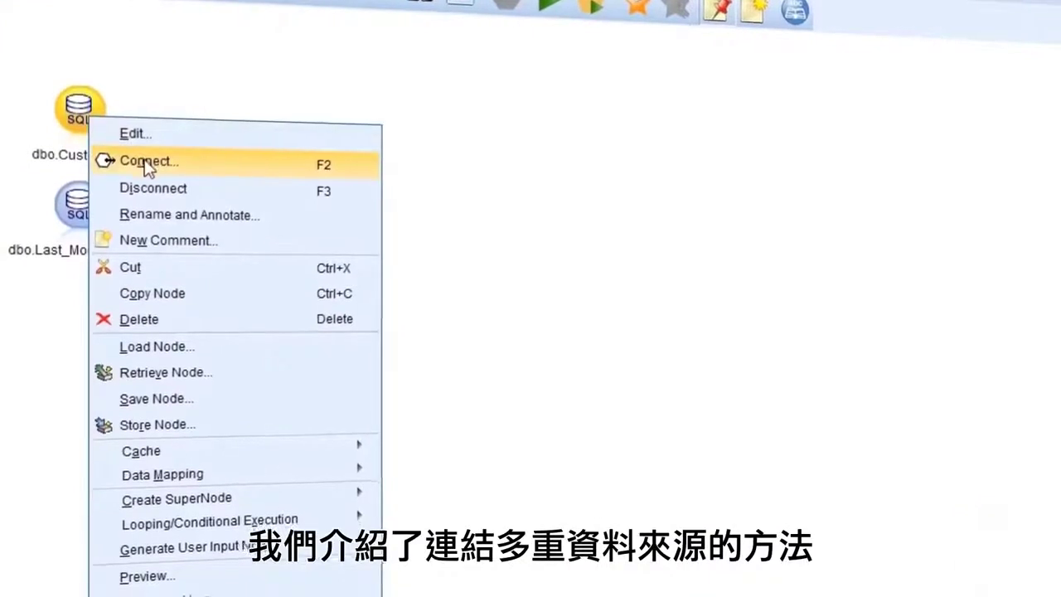
- Connect the dbo.Customers source node into the Merge node
{"action": "left_click", "coordinate": [146, 162]}
{"action": "left_click", "coordinate": [181, 200]}
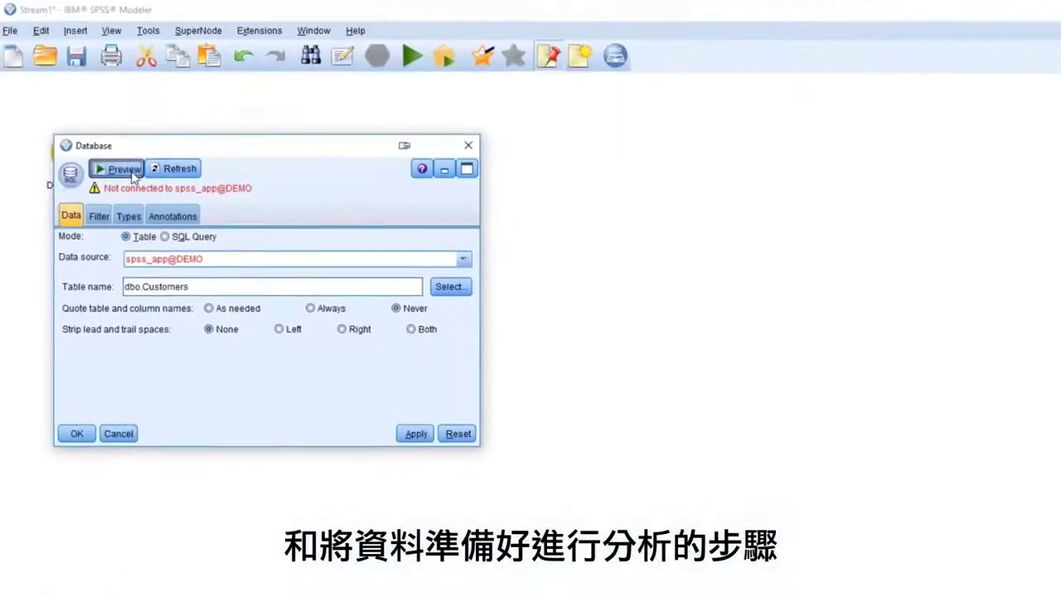
- Preview the Customers records, then paste a copy of the dbo.Customers source onto the canvas
{"action": "left_click", "coordinate": [121, 169]}
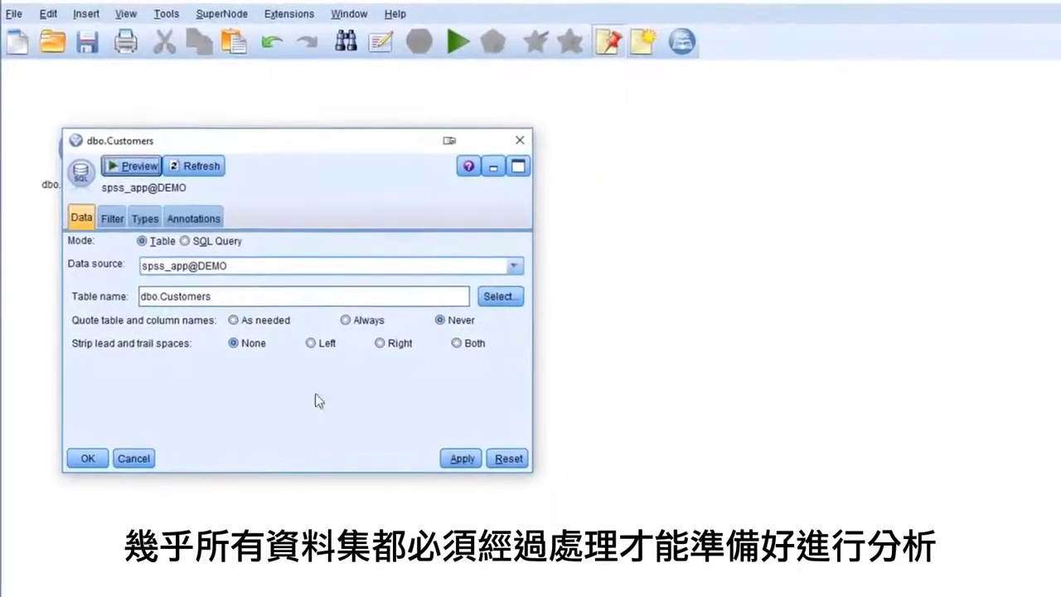
{"action": "left_click", "coordinate": [87, 458]}
{"action": "right_click", "coordinate": [65, 232]}
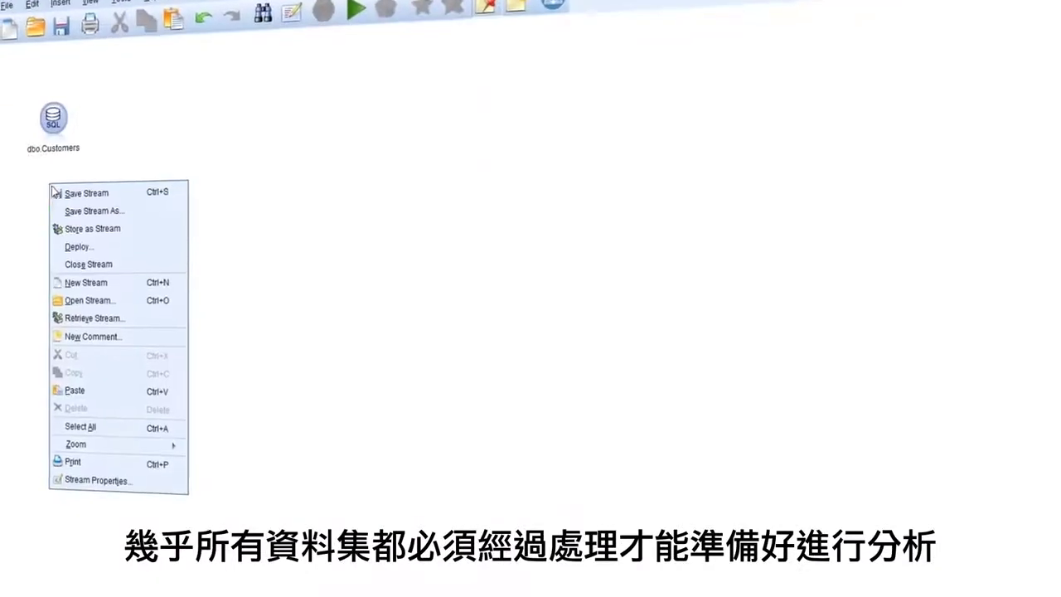
{"action": "left_click", "coordinate": [74, 390]}
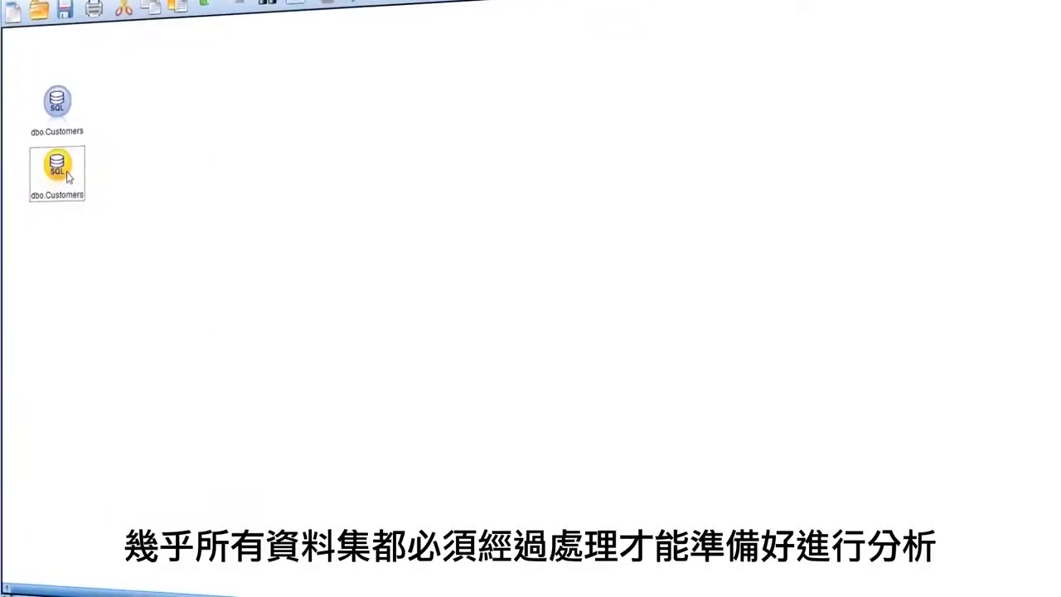
- Point the copied database source at table dbo.Last_Month_Status
{"action": "double_click", "coordinate": [67, 174]}
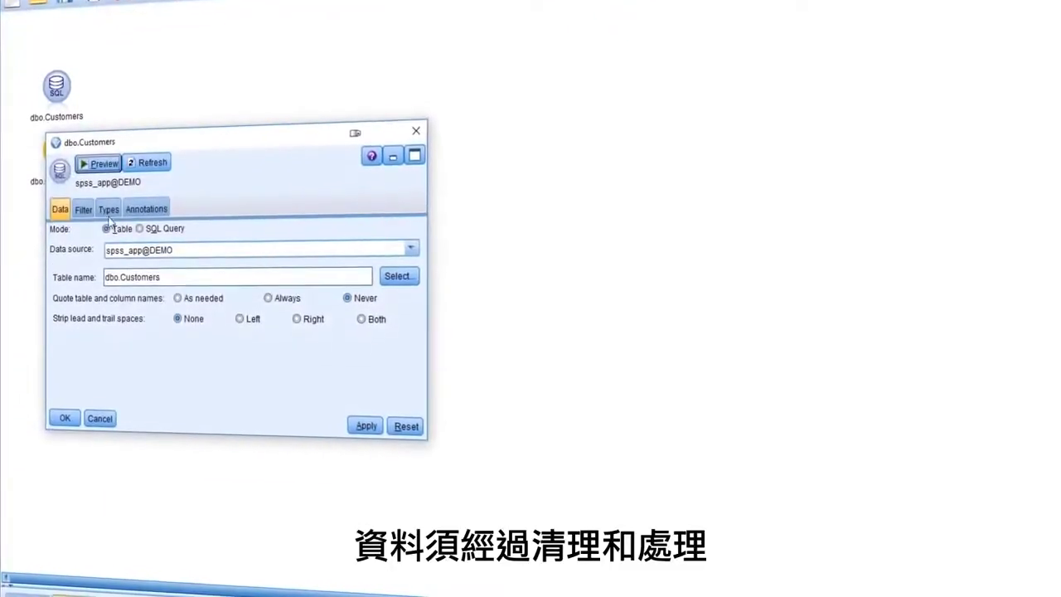
{"action": "left_click", "coordinate": [398, 277]}
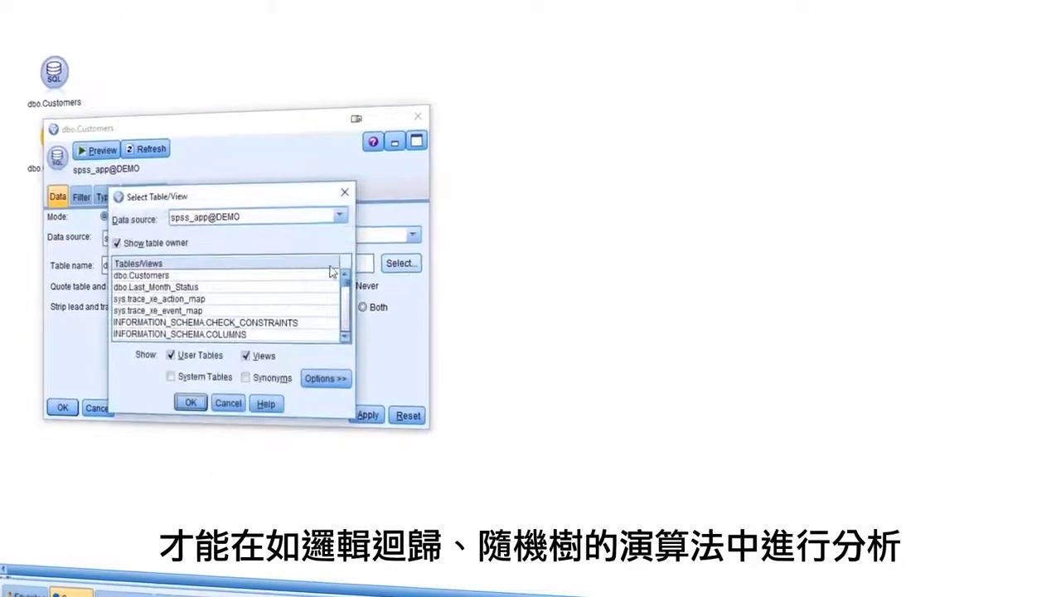
{"action": "left_click", "coordinate": [157, 287]}
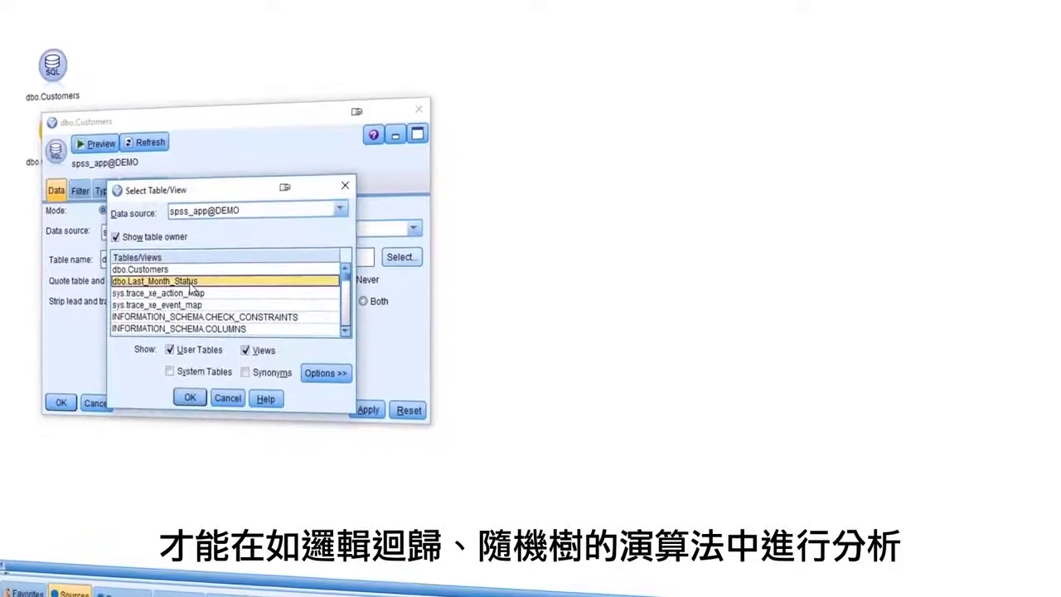
{"action": "left_click", "coordinate": [189, 393]}
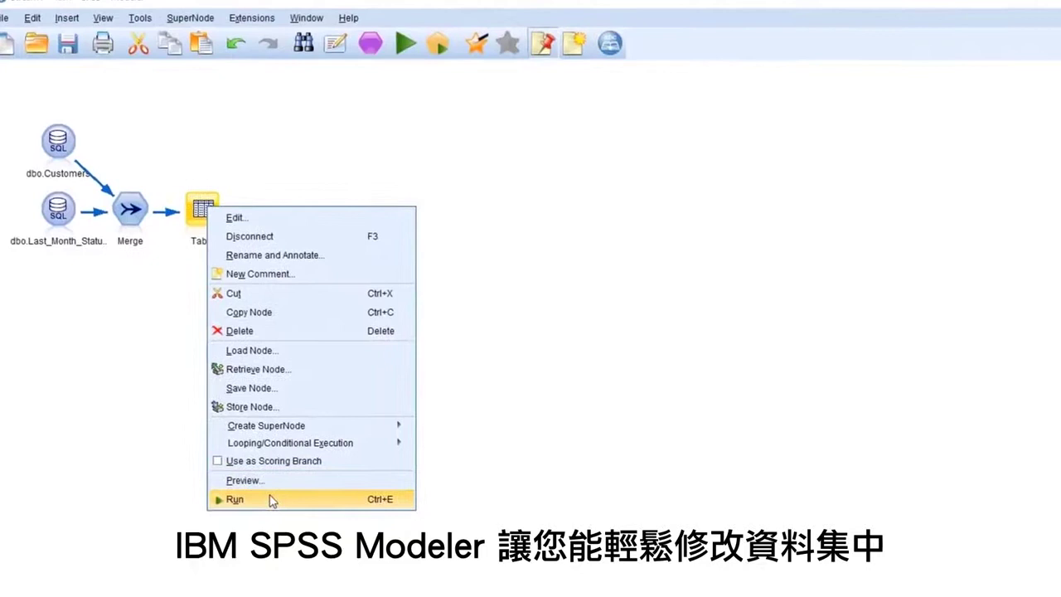
- Run the Table node after Merge to view the merged records, including the Churn column
{"action": "left_click", "coordinate": [271, 500]}
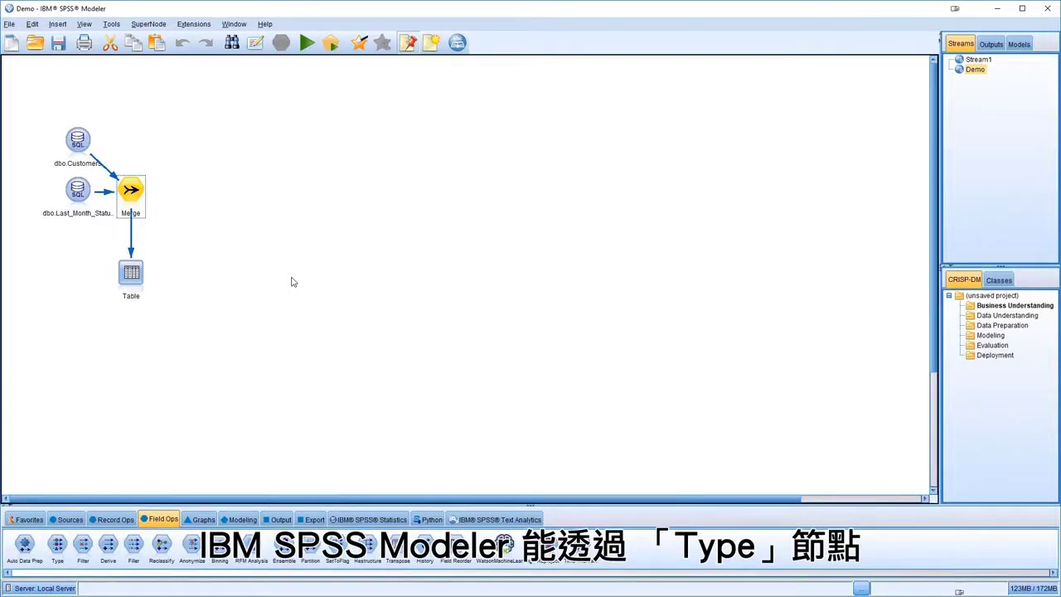
- Attach a Type node after the Merge node and open its field settings
{"action": "double_click", "coordinate": [75, 546]}
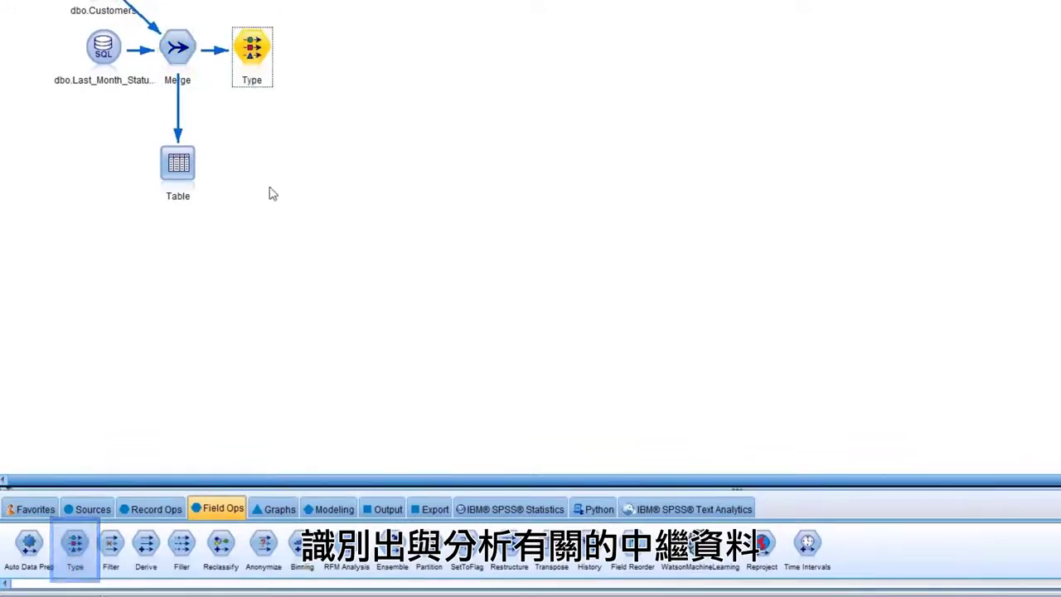
{"action": "double_click", "coordinate": [263, 129]}
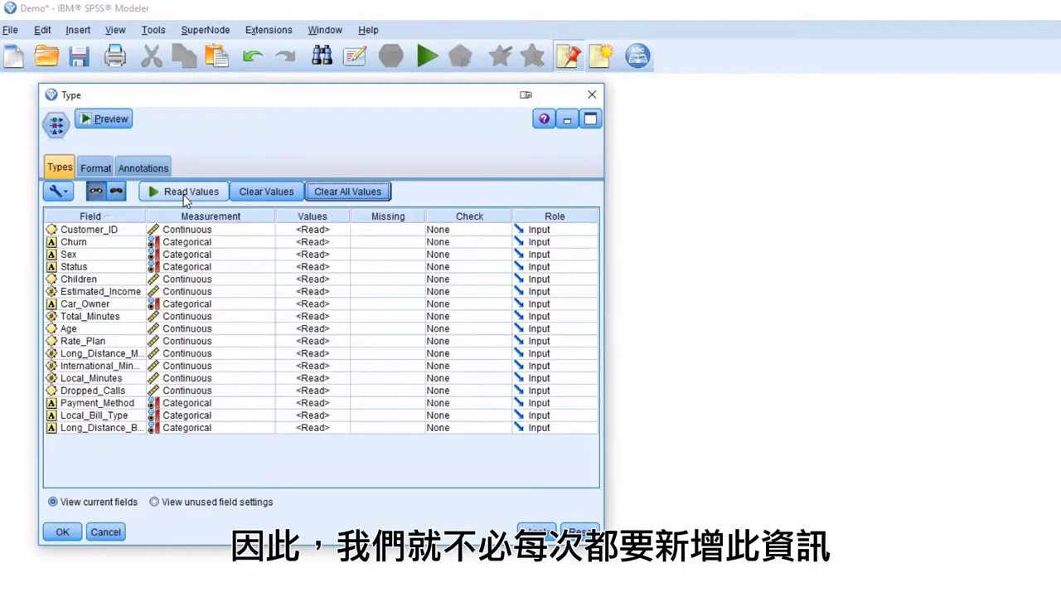
- Read the actual values of every field in the Type node, clearing and re-reading once
{"action": "left_click", "coordinate": [185, 196]}
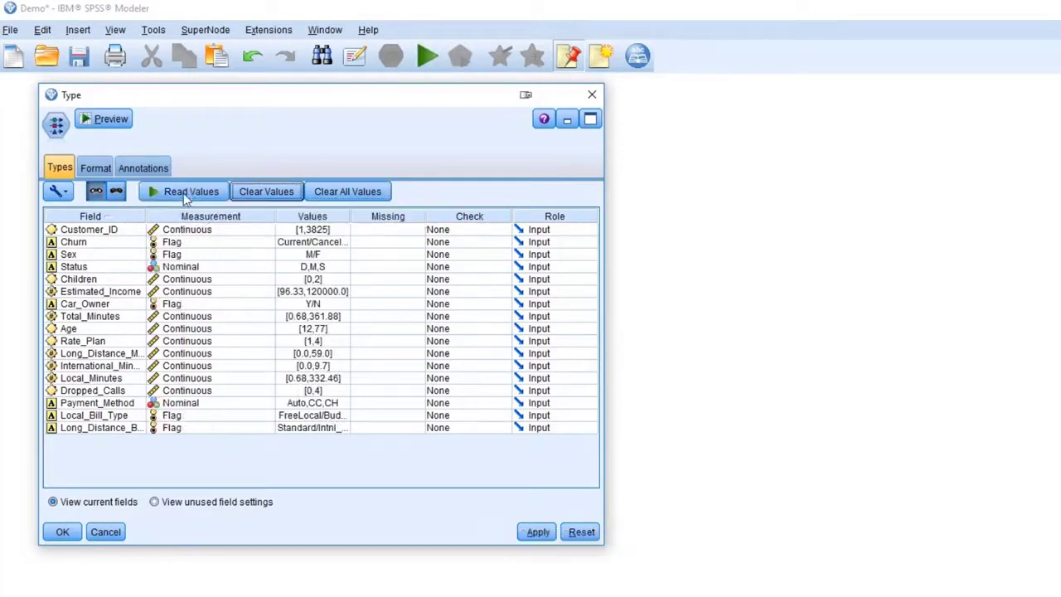
{"action": "left_click", "coordinate": [264, 230]}
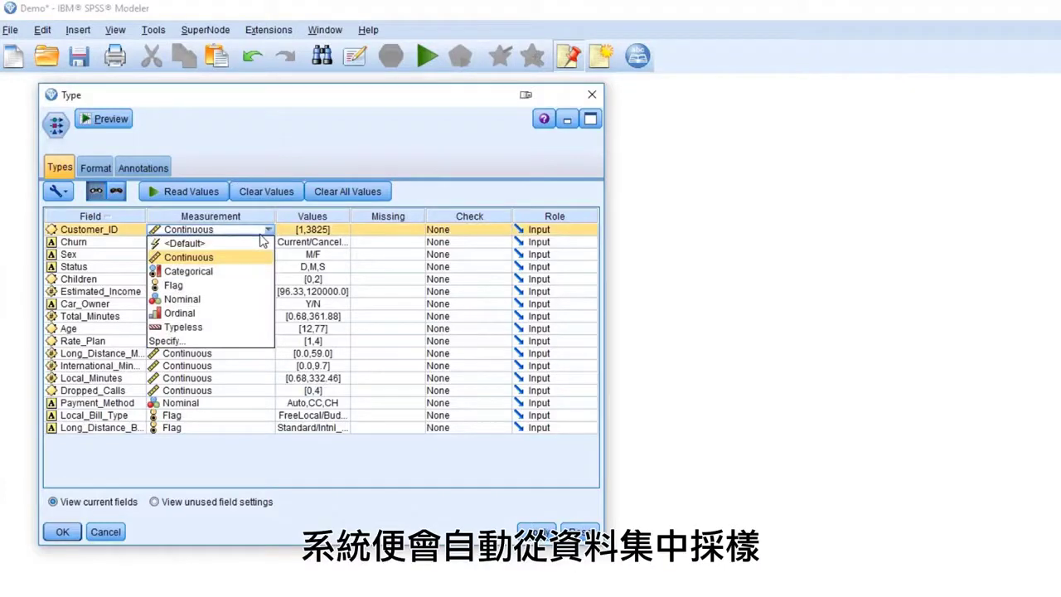
{"action": "left_click", "coordinate": [224, 299]}
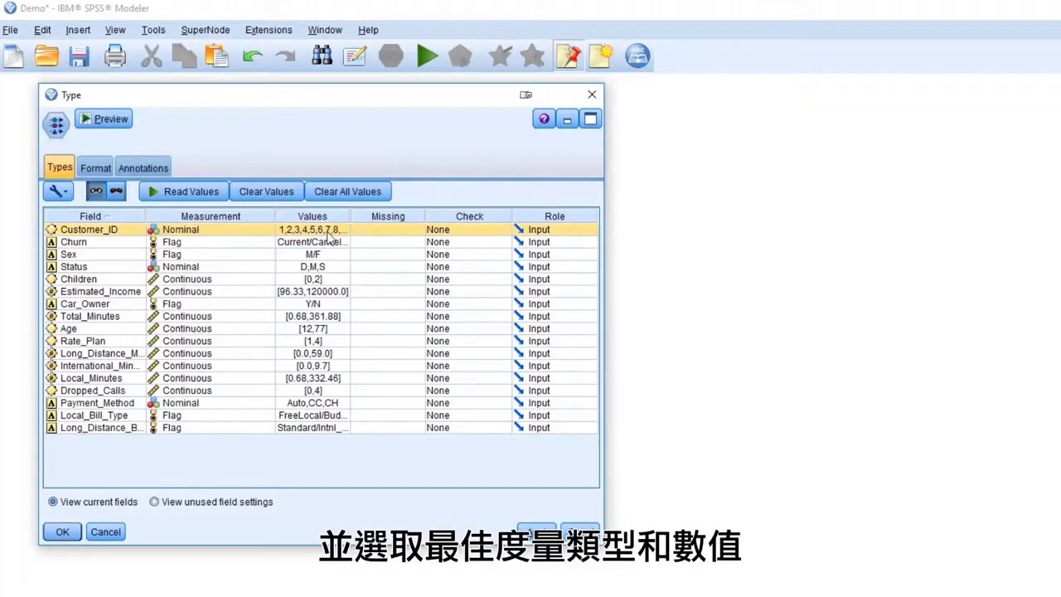
{"action": "left_click", "coordinate": [344, 193]}
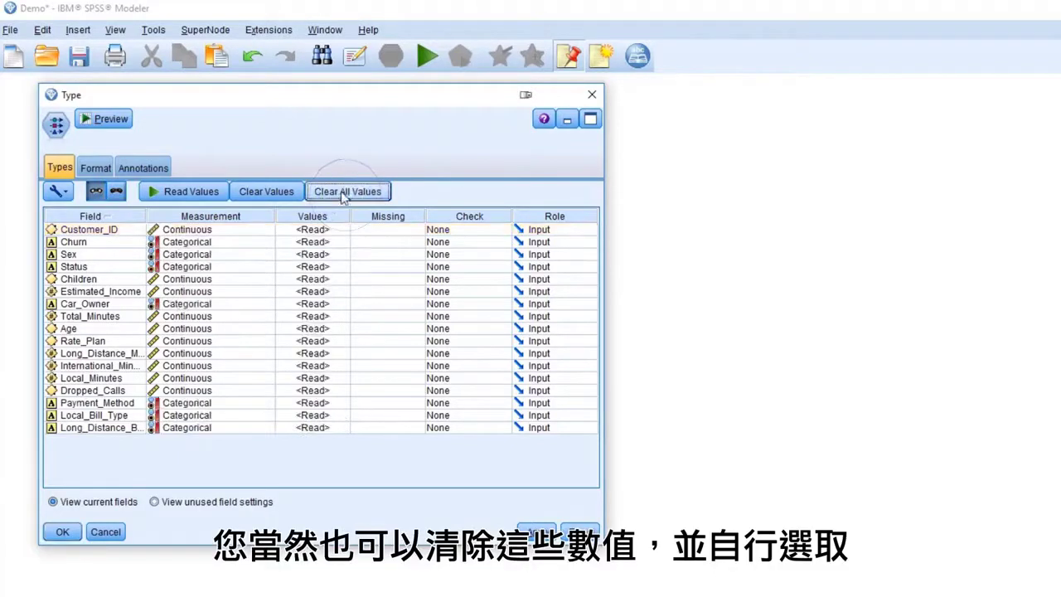
{"action": "left_click", "coordinate": [199, 193]}
- Set Customer_ID's role to Record ID and Churn's to Target, keeping Car_Owner as Input
{"action": "left_click", "coordinate": [127, 234]}
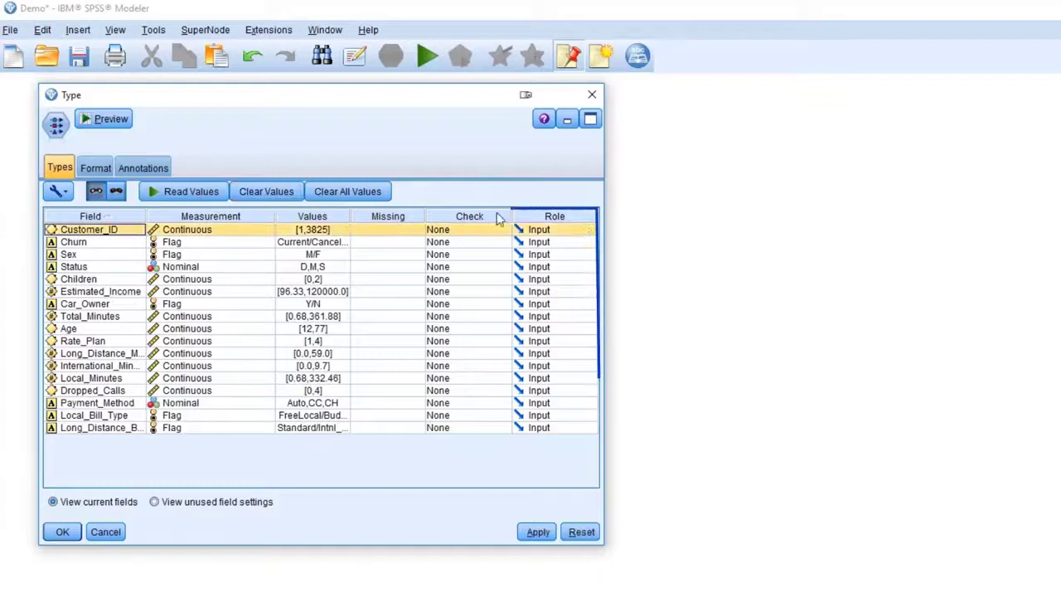
{"action": "left_click", "coordinate": [549, 230]}
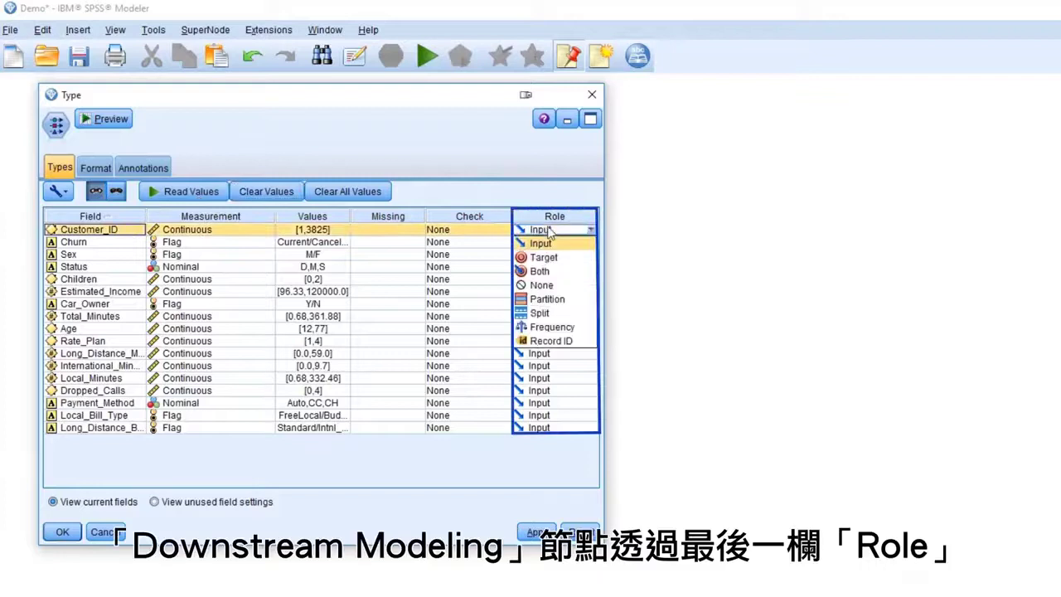
{"action": "left_click", "coordinate": [543, 341]}
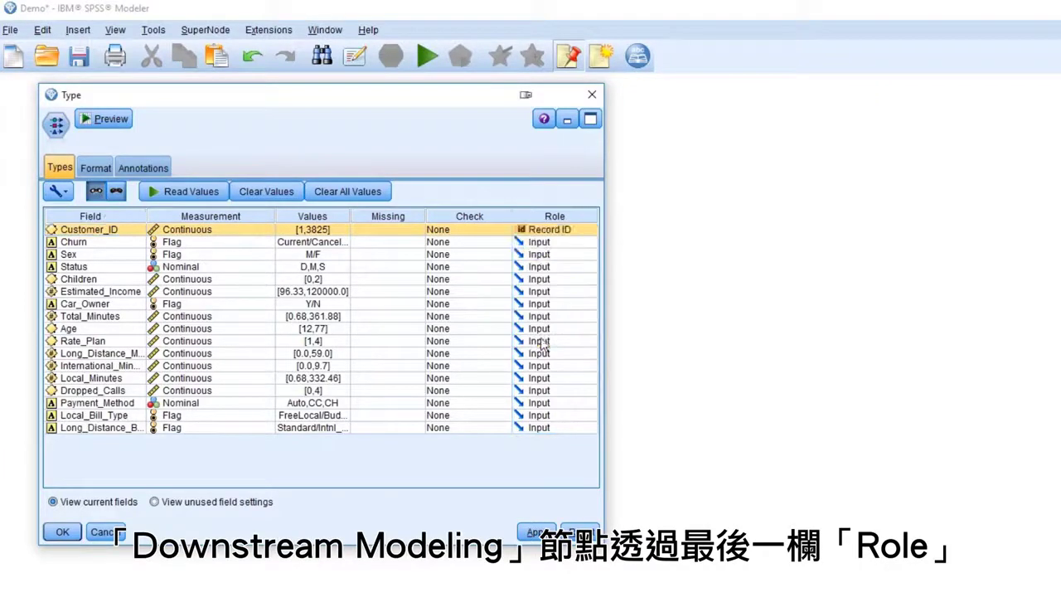
{"action": "left_click", "coordinate": [125, 243]}
{"action": "left_click", "coordinate": [559, 243]}
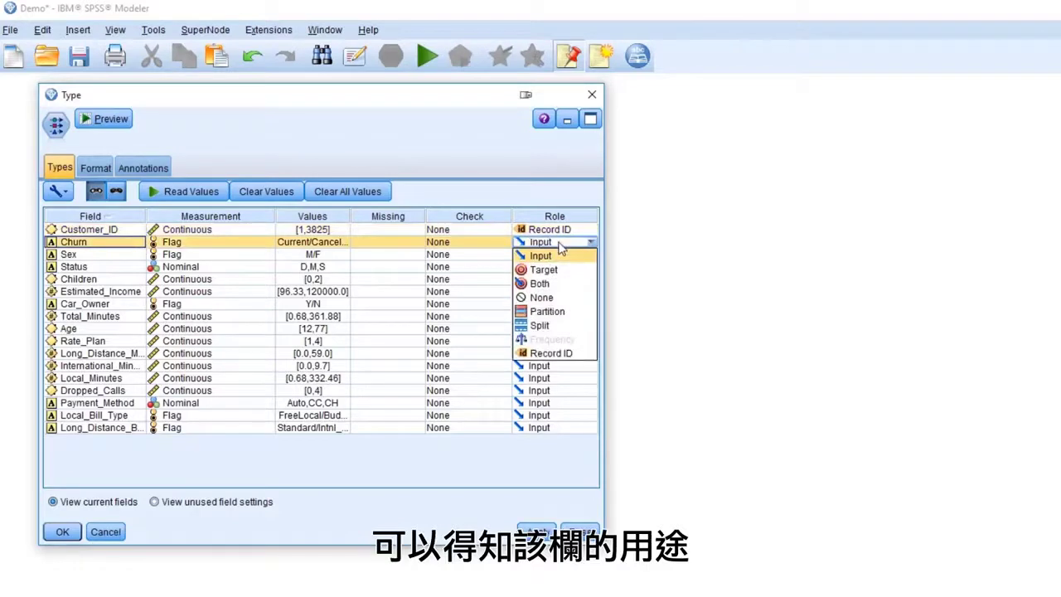
{"action": "left_click", "coordinate": [554, 270]}
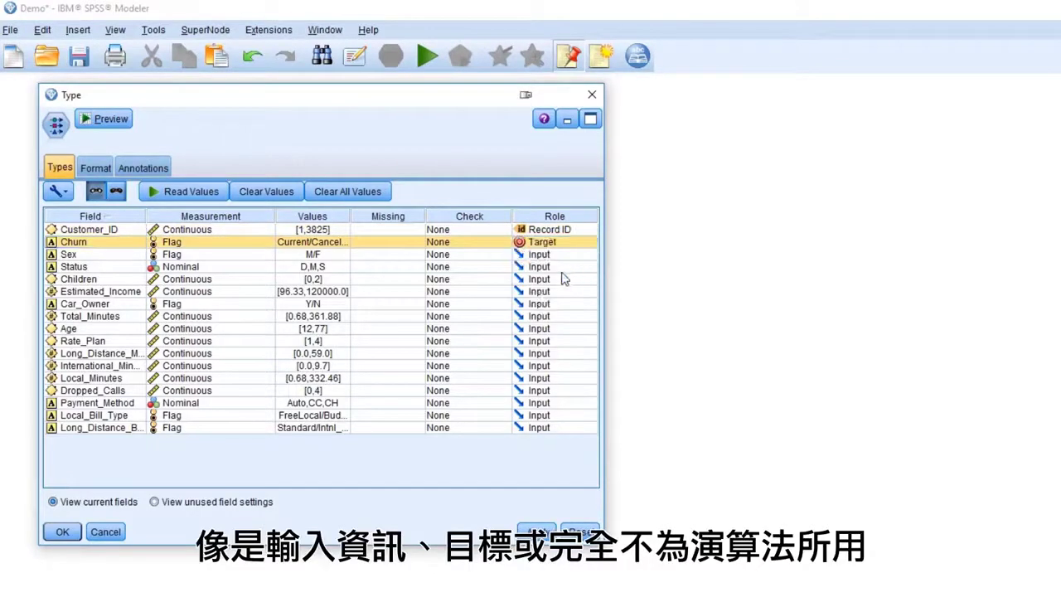
{"action": "left_click", "coordinate": [107, 306]}
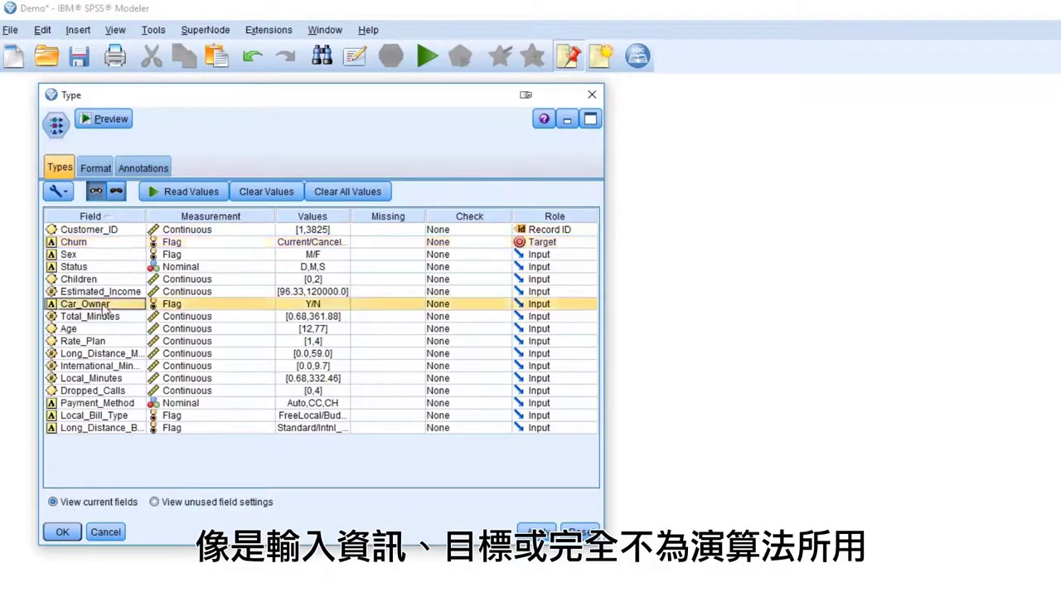
{"action": "left_click", "coordinate": [558, 307]}
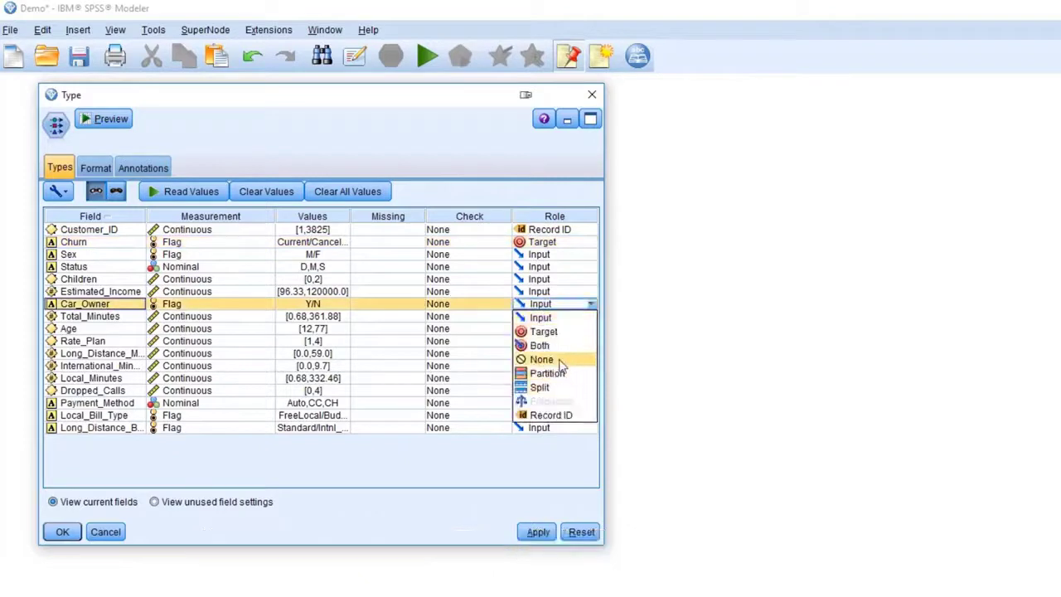
{"action": "left_click", "coordinate": [561, 361]}
{"action": "left_click", "coordinate": [564, 304]}
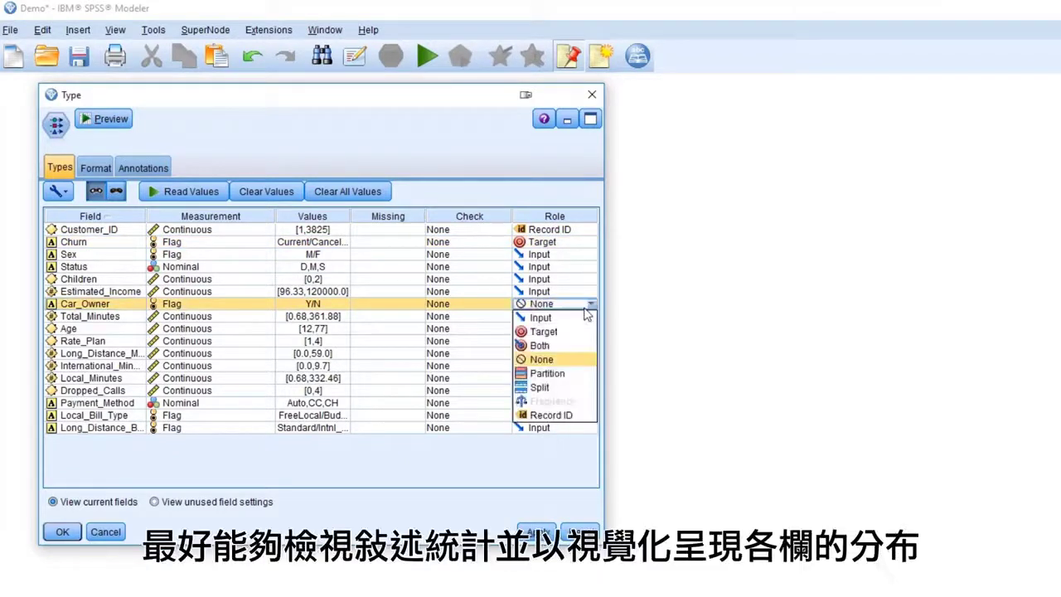
{"action": "left_click", "coordinate": [551, 316]}
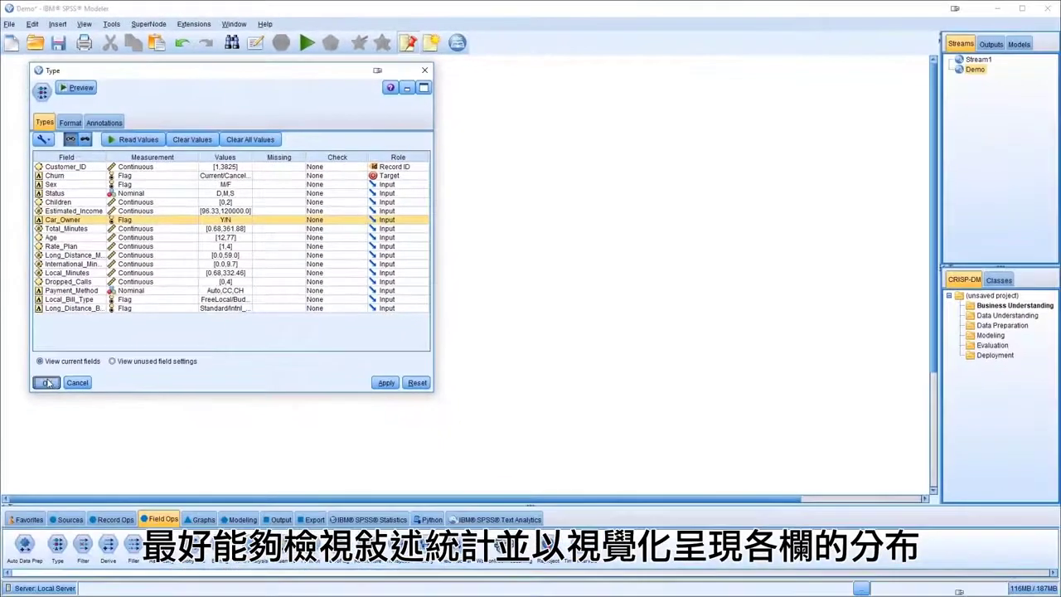
- Add a Data Audit node after the Type node and place it below Type
{"action": "left_click", "coordinate": [63, 532]}
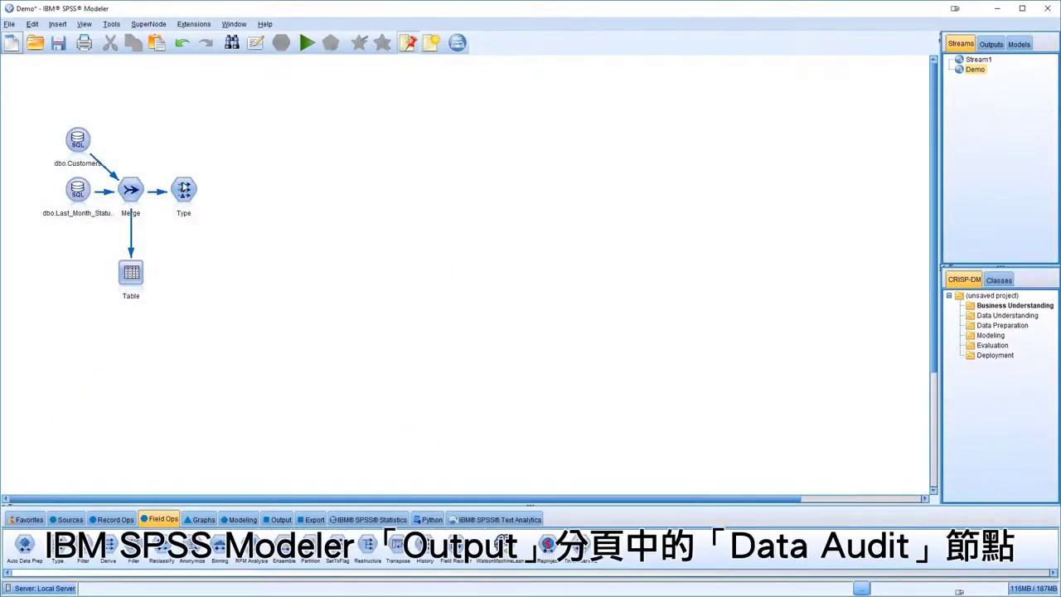
{"action": "left_click", "coordinate": [184, 189]}
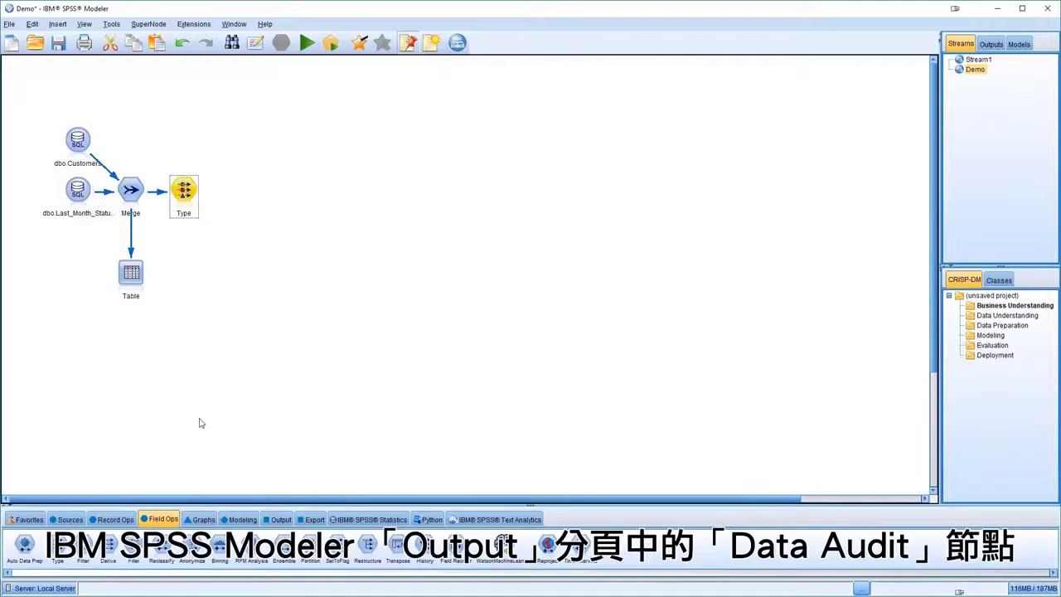
{"action": "left_click", "coordinate": [281, 519]}
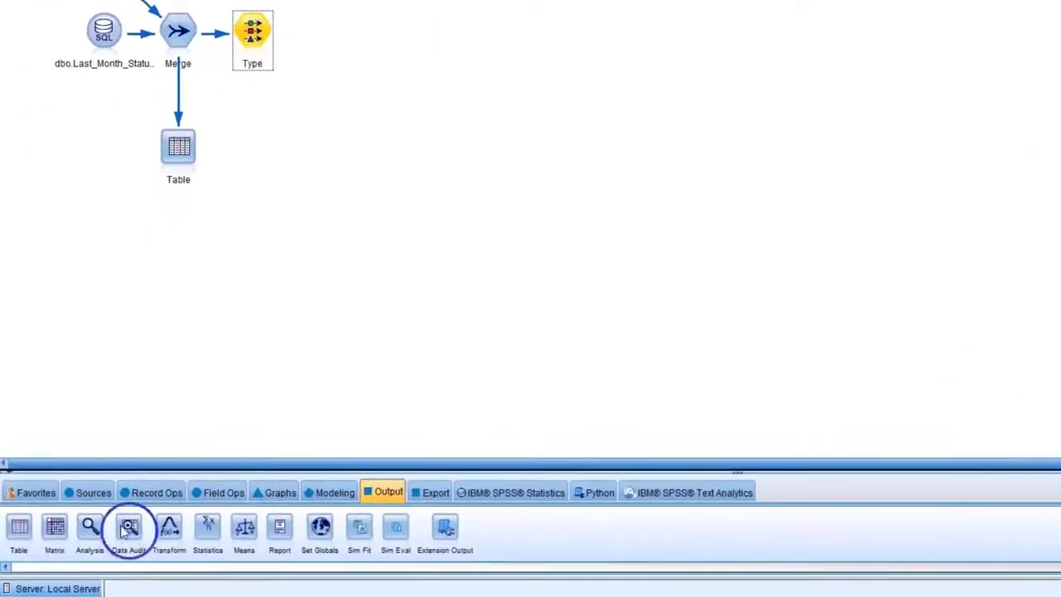
{"action": "double_click", "coordinate": [129, 529]}
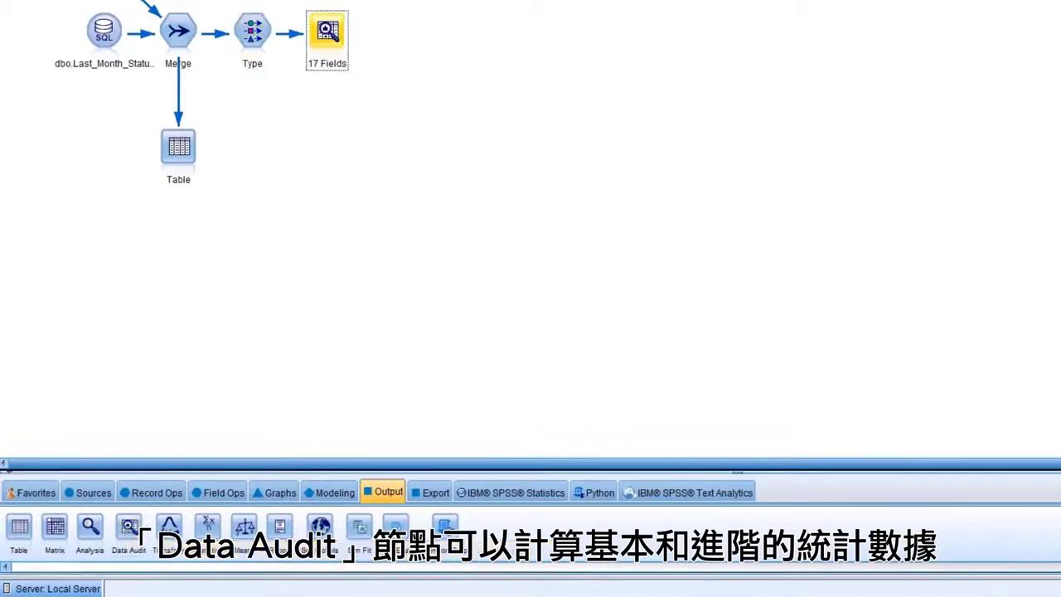
{"action": "left_click_drag", "start_coordinate": [336, 33], "coordinate": [262, 143]}
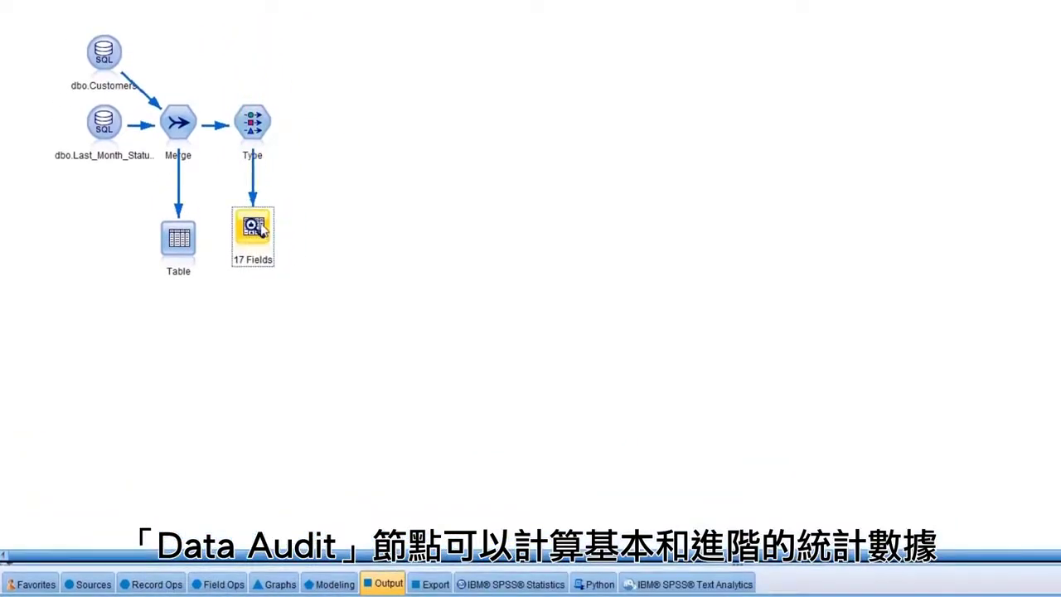
- Turn on advanced statistics for the Data Audit and run it
{"action": "double_click", "coordinate": [255, 228]}
{"action": "left_click", "coordinate": [517, 514]}
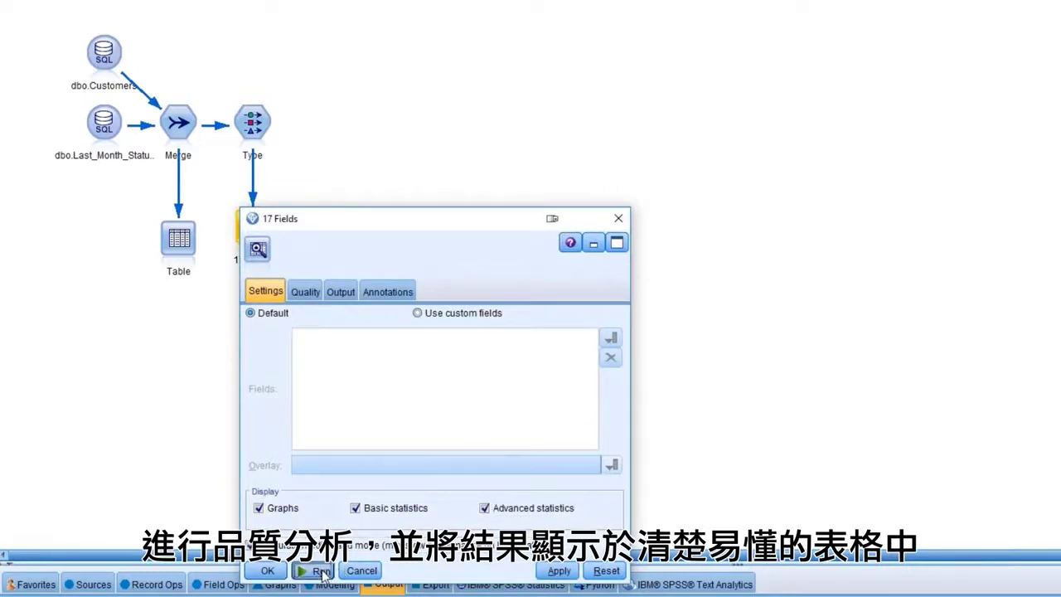
{"action": "left_click", "coordinate": [305, 291]}
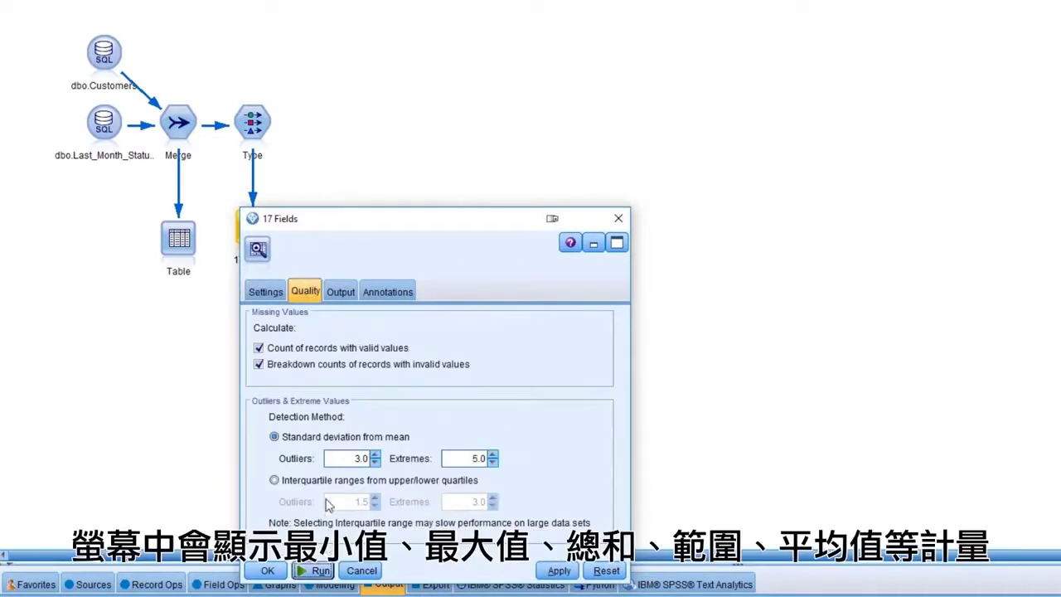
{"action": "left_click", "coordinate": [321, 571]}
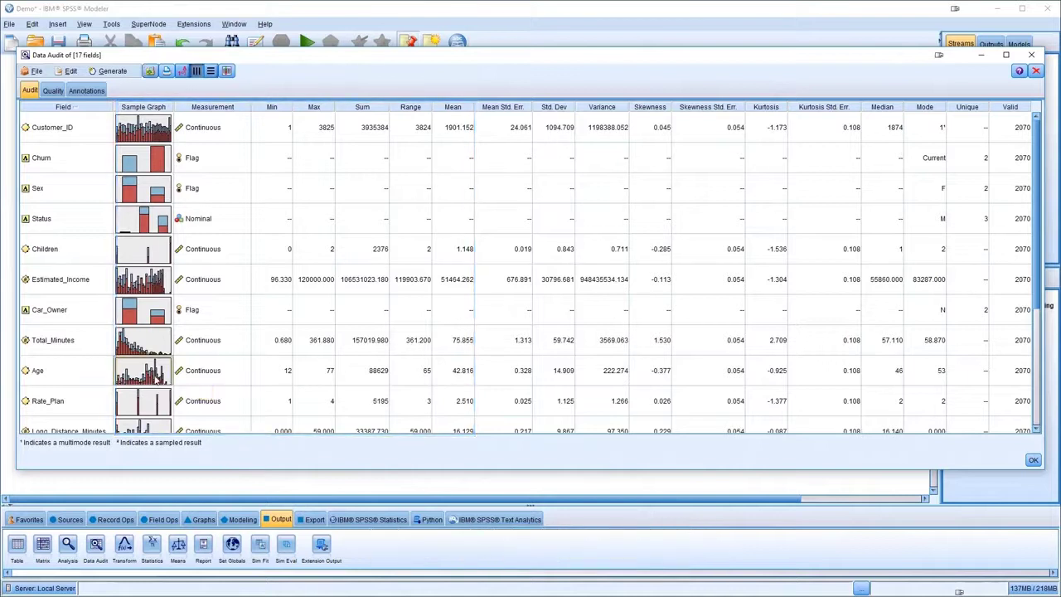
- Open the Age histogram split by Churn (Cancelled/Current) and read the bar counts
{"action": "double_click", "coordinate": [158, 374]}
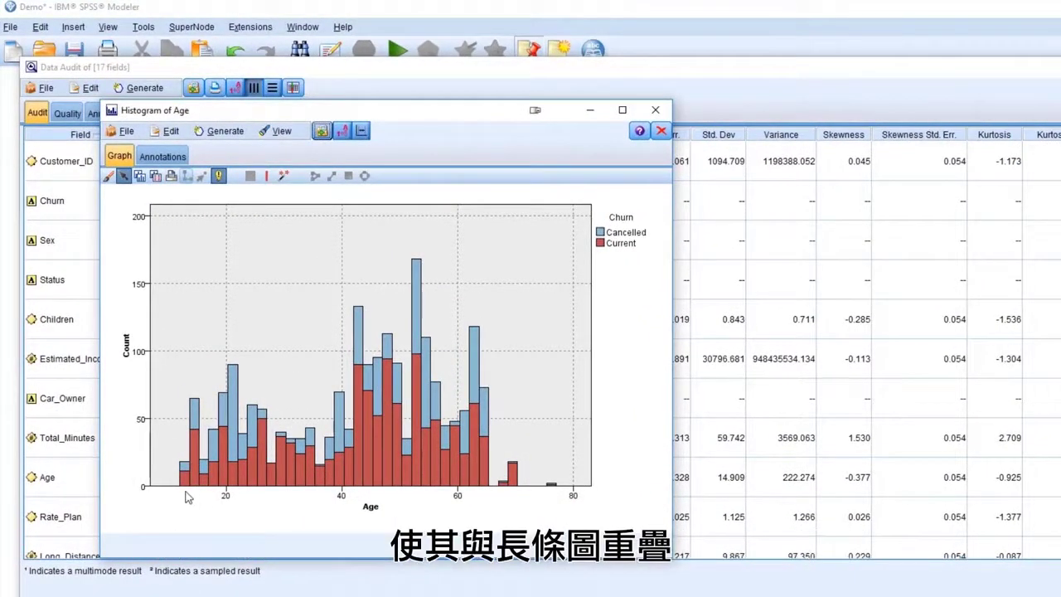
{"action": "mouse_move", "coordinate": [198, 479]}
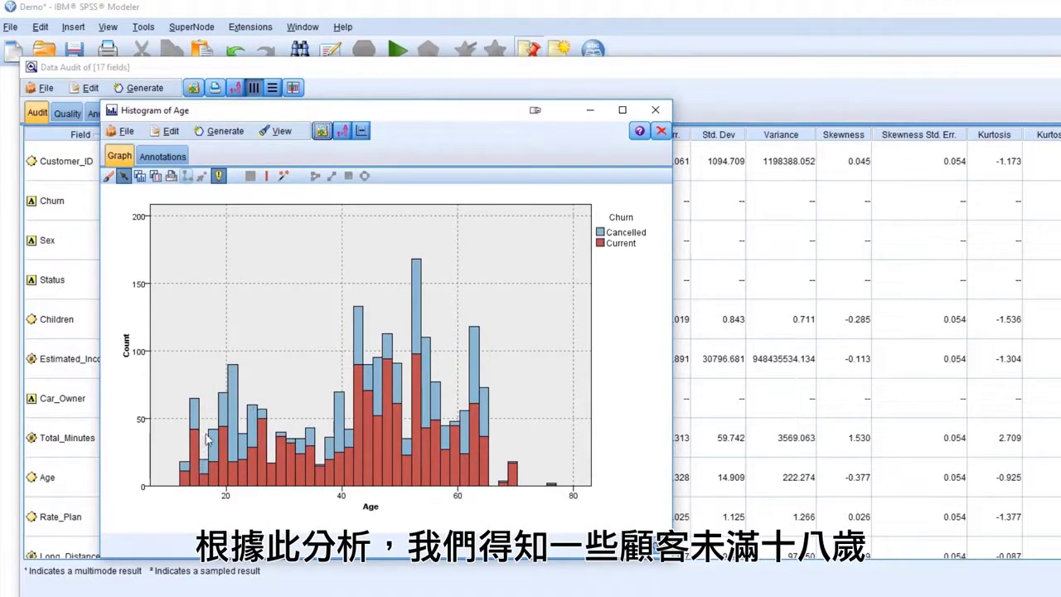
{"action": "mouse_move", "coordinate": [229, 460]}
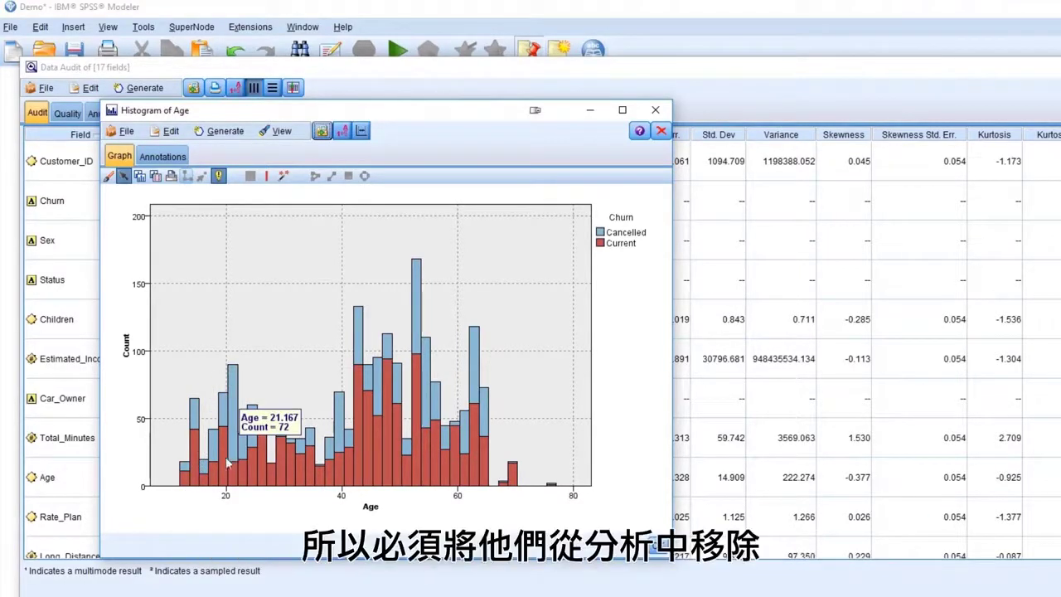
{"action": "mouse_move", "coordinate": [341, 485]}
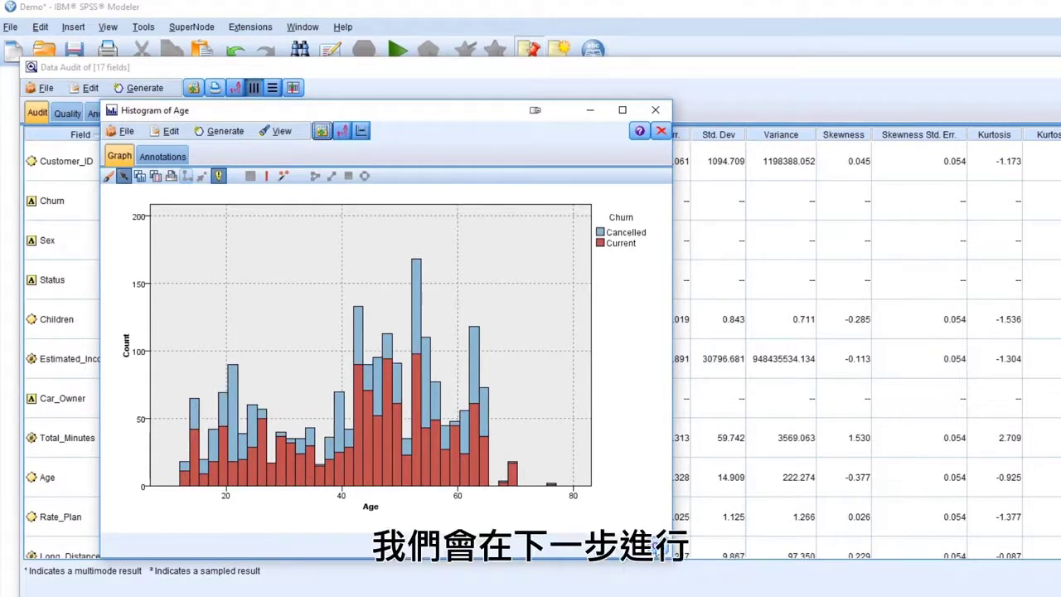
- Show the audit's Quality table and inspect the field with 15 outliers and 27 extremes
{"action": "left_click", "coordinate": [658, 547]}
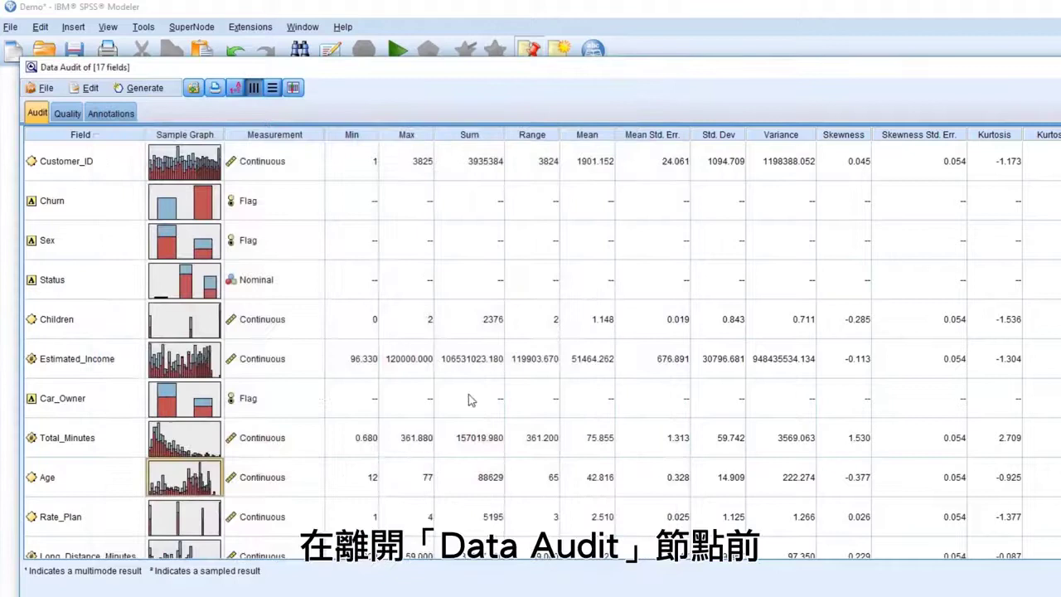
{"action": "left_click", "coordinate": [63, 114]}
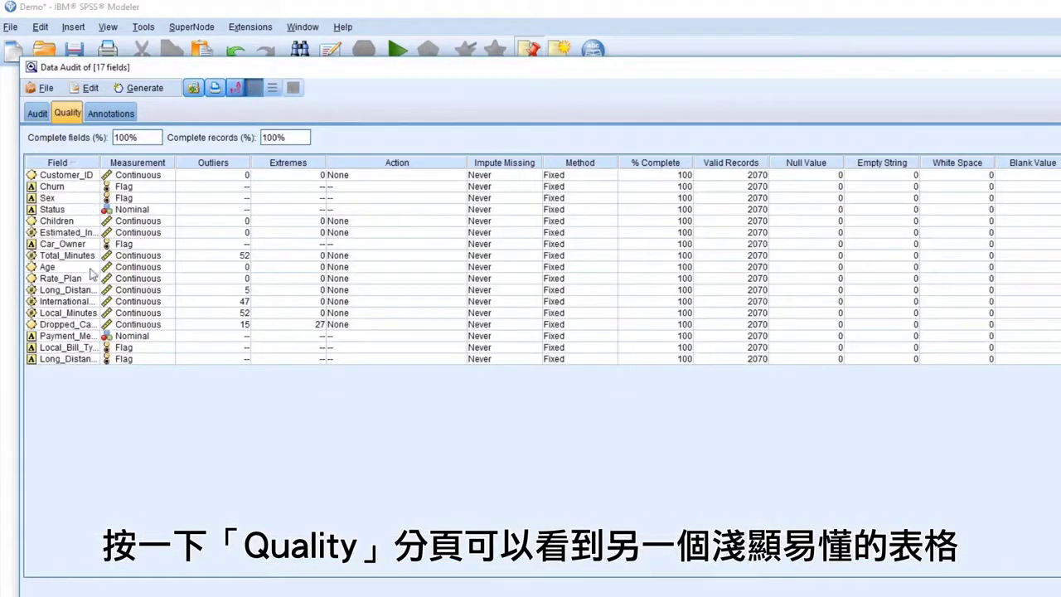
{"action": "left_click", "coordinate": [83, 328]}
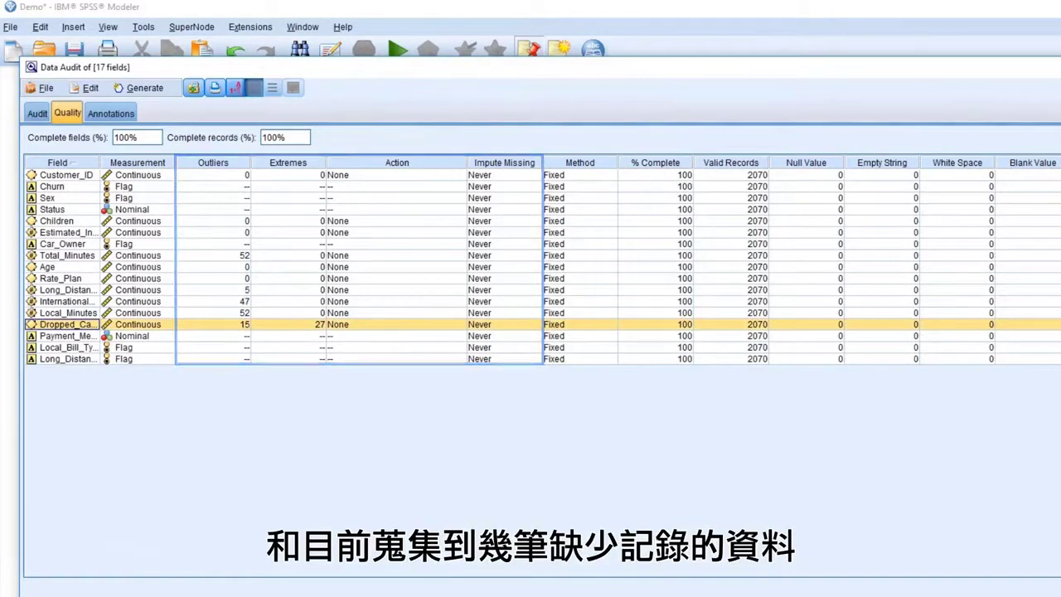
- Close the audit output, add a Select node after Type, and open its settings
{"action": "left_click", "coordinate": [1035, 59]}
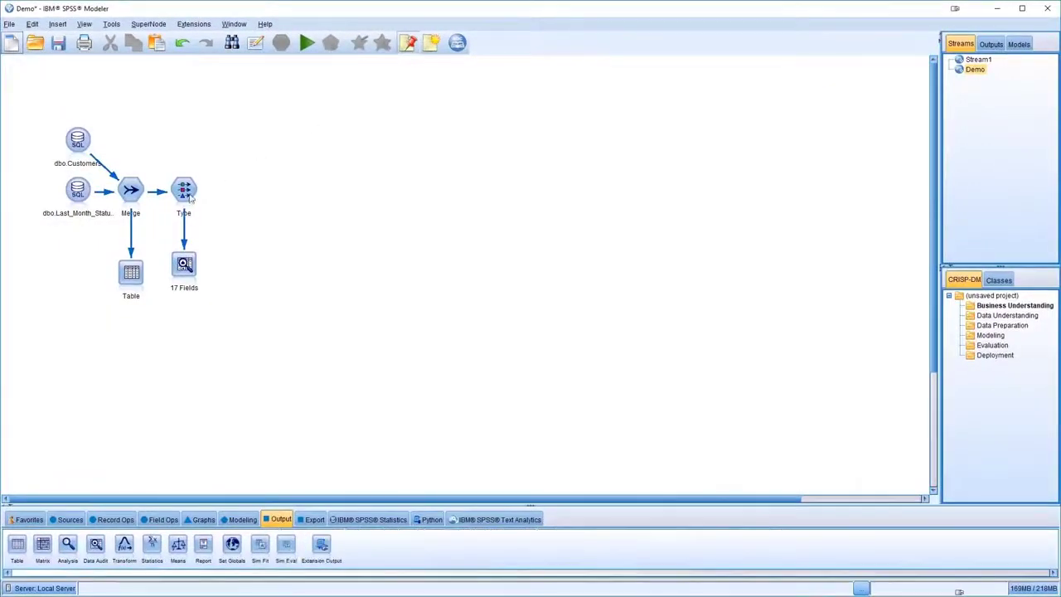
{"action": "left_click", "coordinate": [184, 190]}
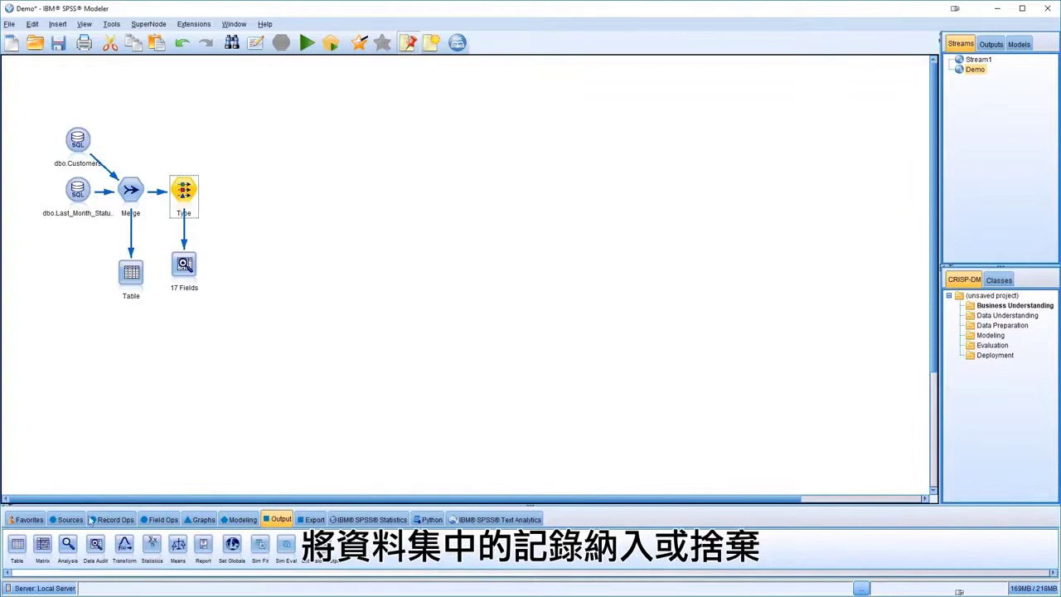
{"action": "left_click", "coordinate": [116, 520]}
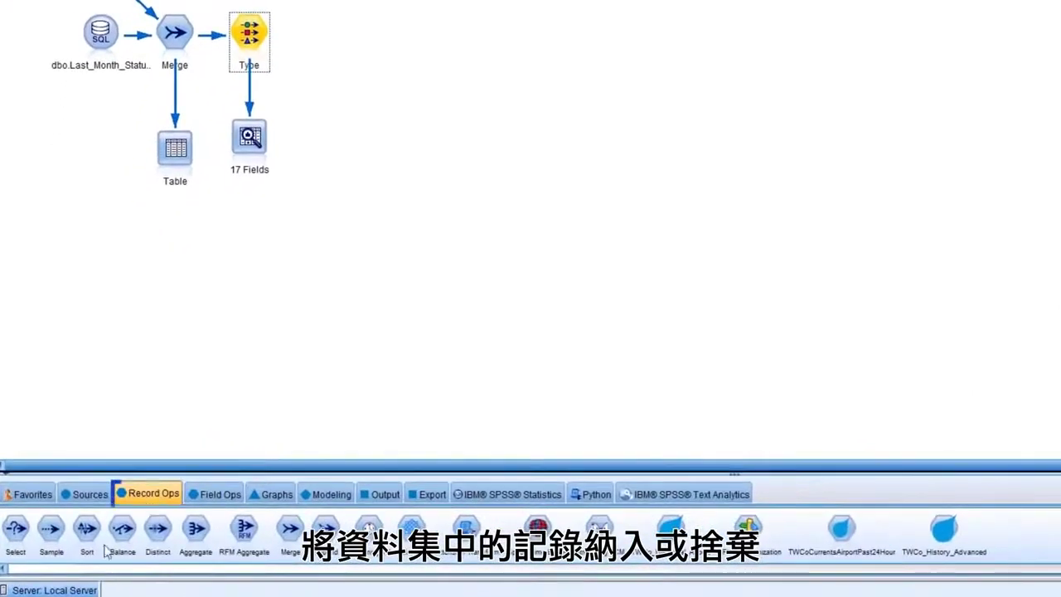
{"action": "double_click", "coordinate": [21, 539]}
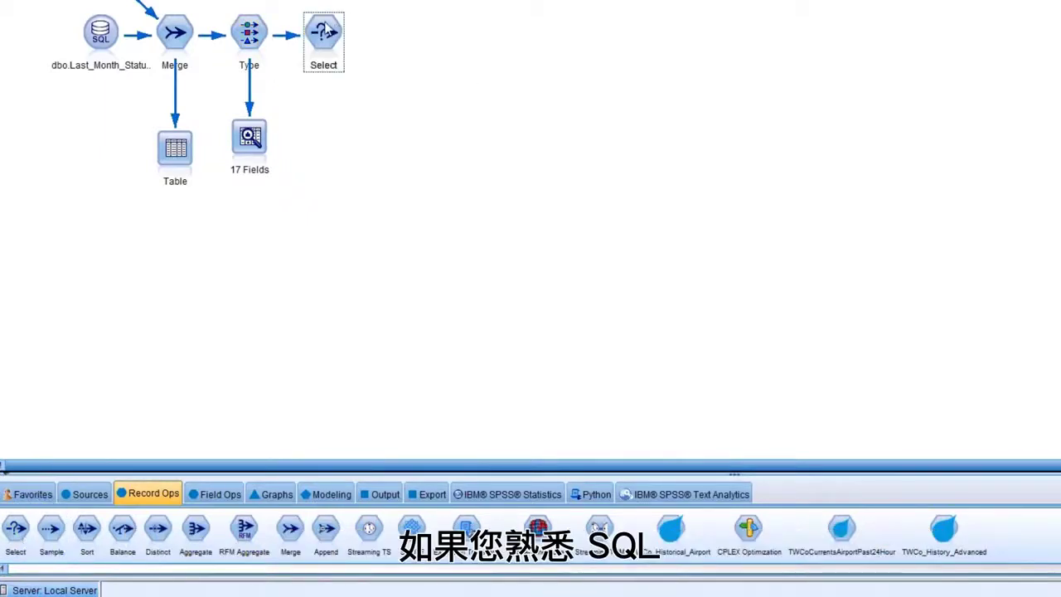
{"action": "double_click", "coordinate": [327, 30]}
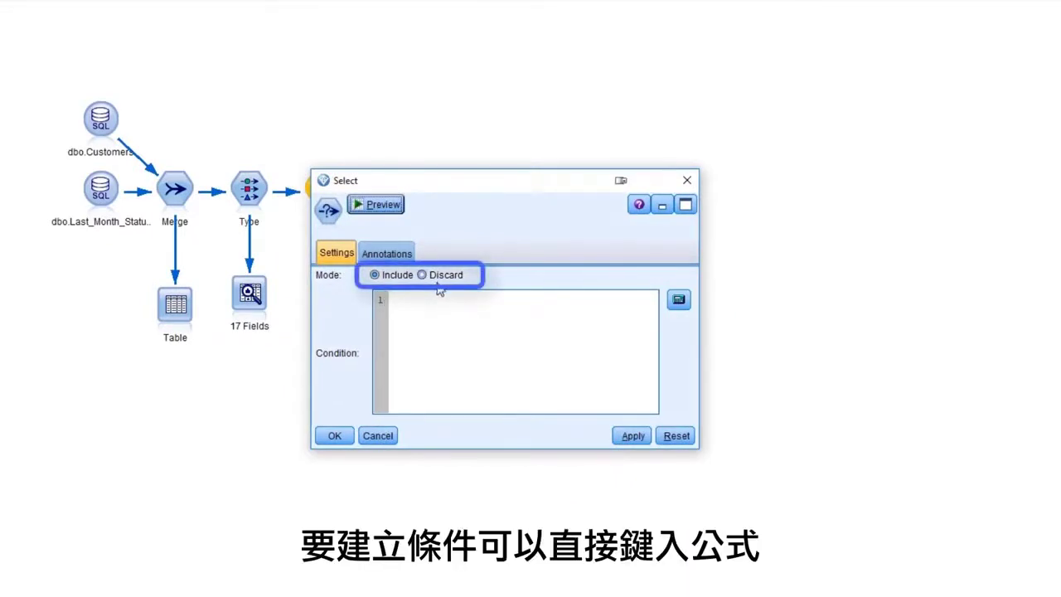
- Open the Expression Builder for the Select node's Condition box
{"action": "left_click", "coordinate": [430, 301]}
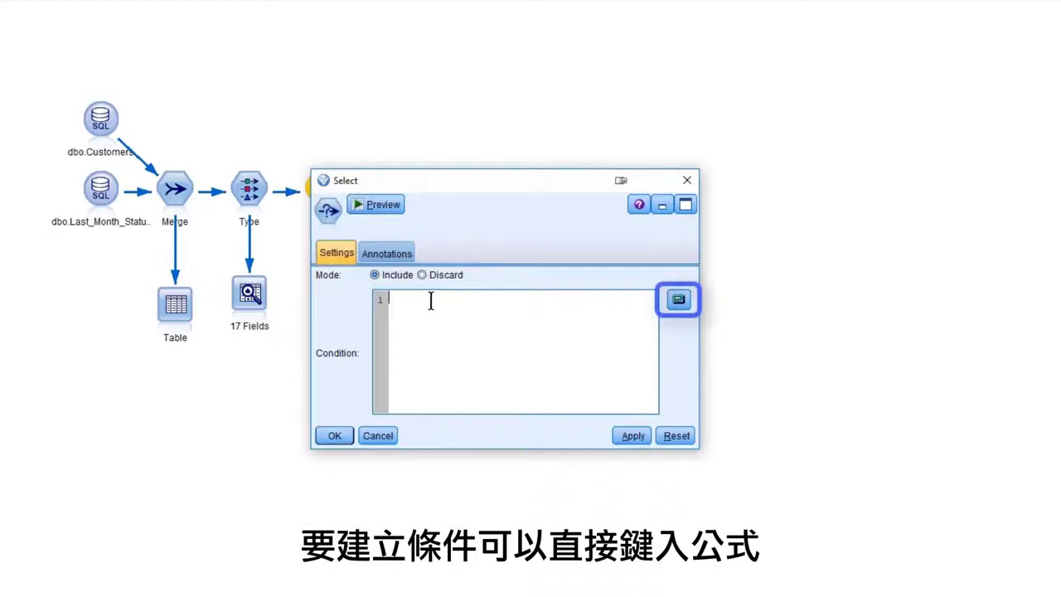
{"action": "left_click", "coordinate": [679, 301]}
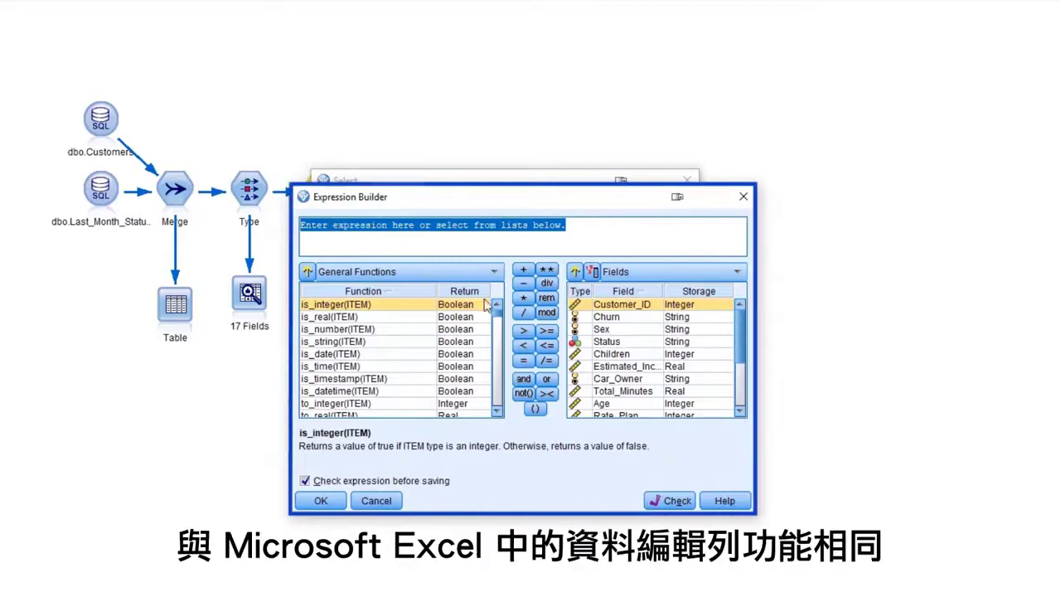
- Clear the placeholder expression and look up the existing values of Age and Car_Owner
{"action": "left_click", "coordinate": [481, 245]}
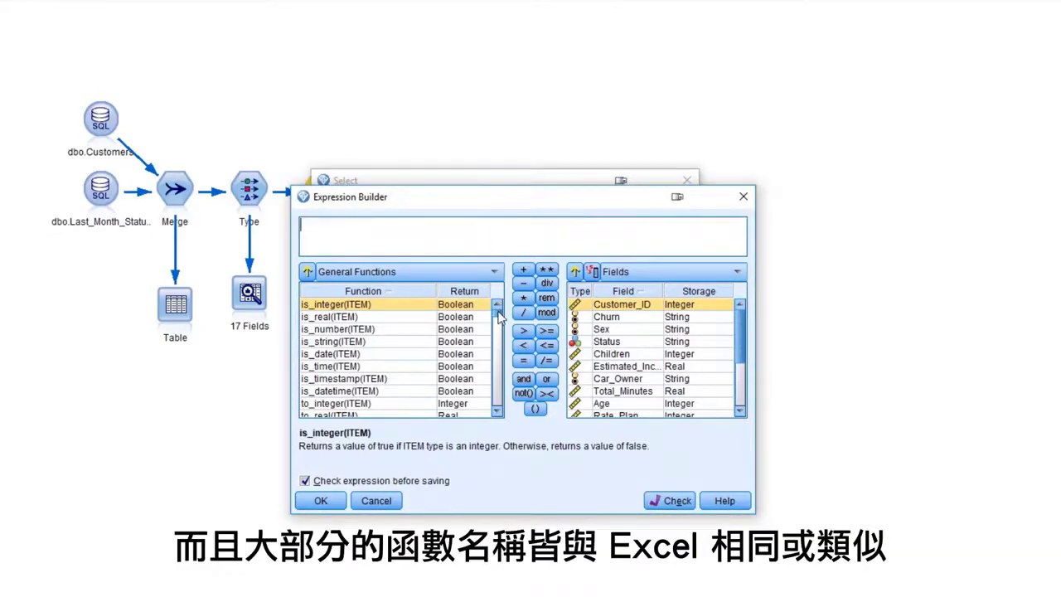
{"action": "mouse_move", "coordinate": [500, 319]}
{"action": "left_mouse_down"}
{"action": "mouse_move", "coordinate": [497, 355]}
{"action": "mouse_move", "coordinate": [500, 314]}
{"action": "left_mouse_up"}
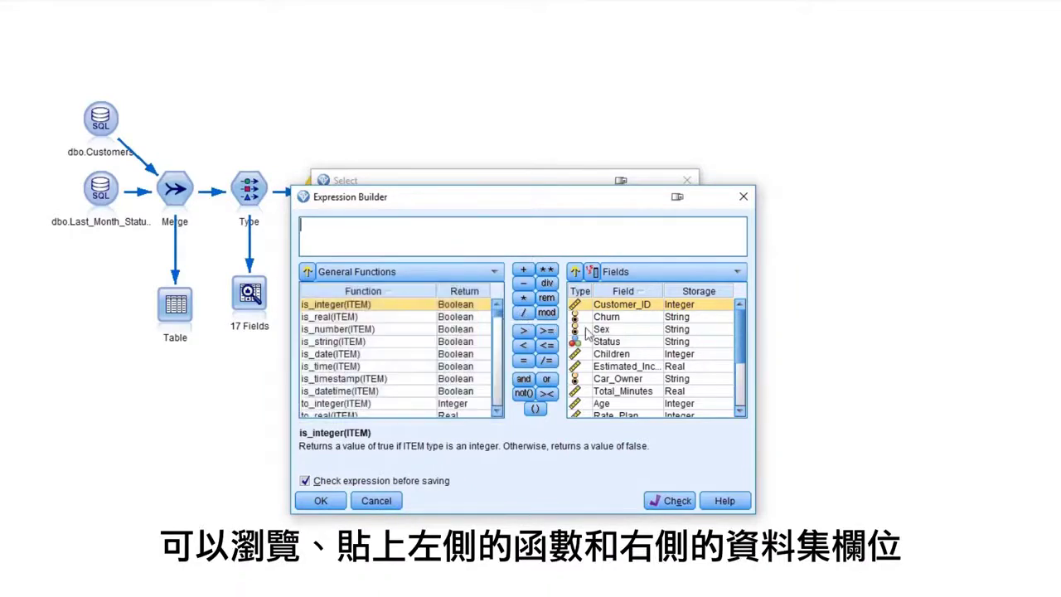
{"action": "left_click", "coordinate": [659, 405]}
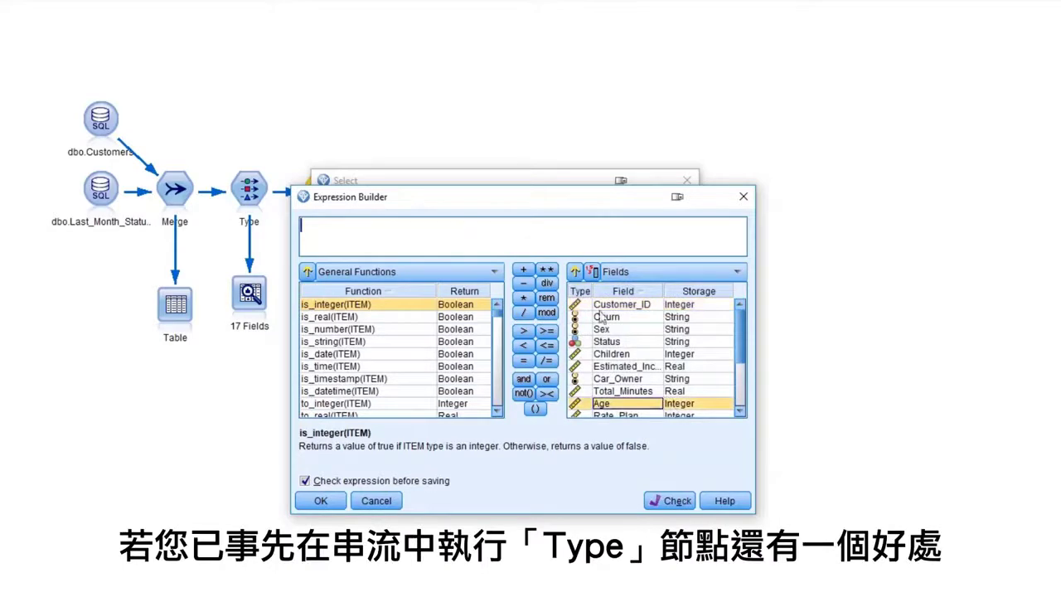
{"action": "left_click", "coordinate": [592, 272]}
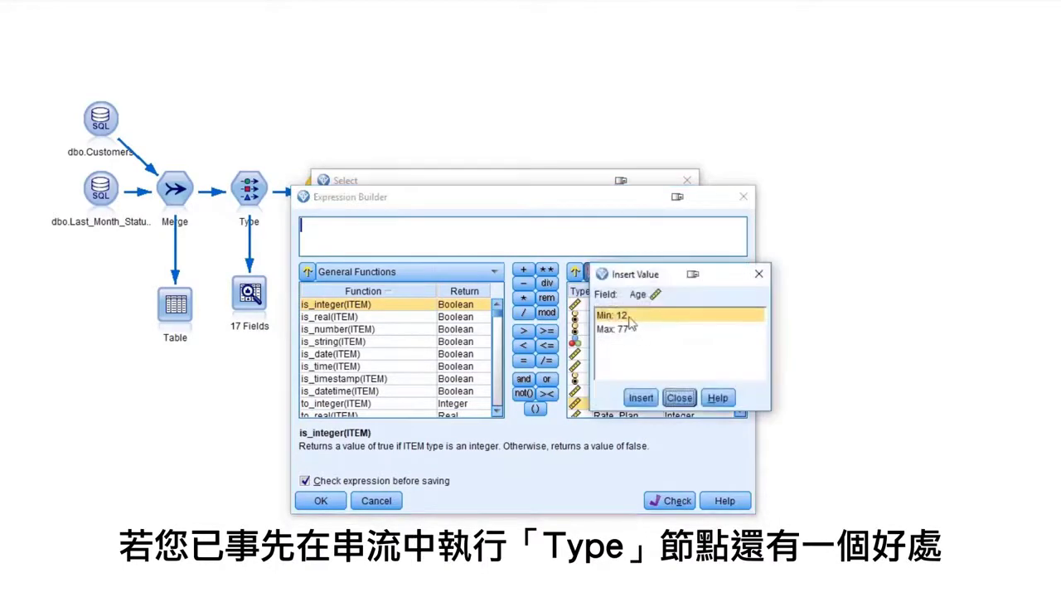
{"action": "left_click", "coordinate": [679, 398]}
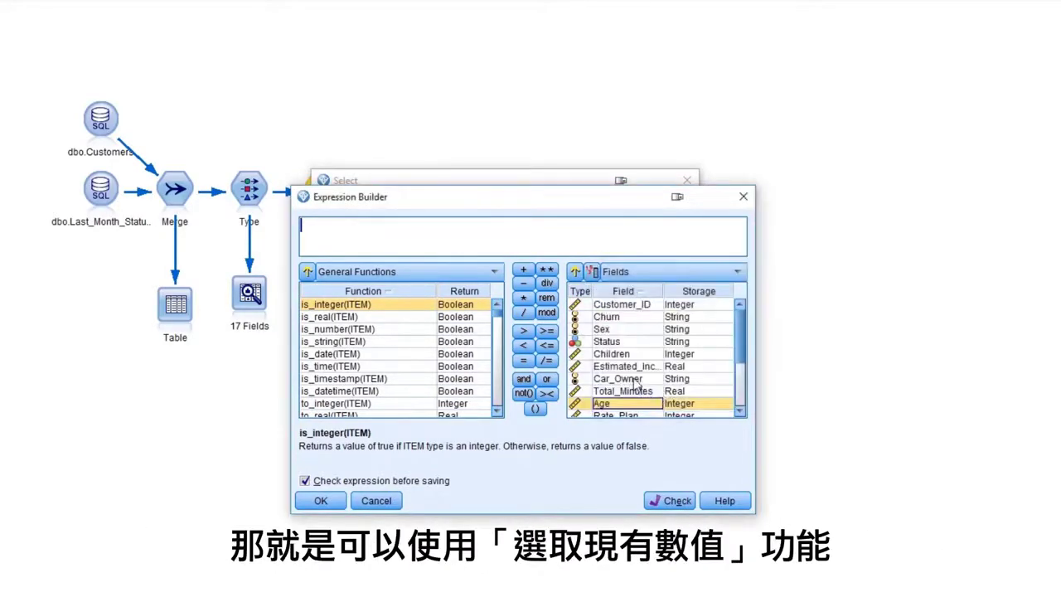
{"action": "left_click", "coordinate": [633, 381]}
{"action": "left_click", "coordinate": [592, 272]}
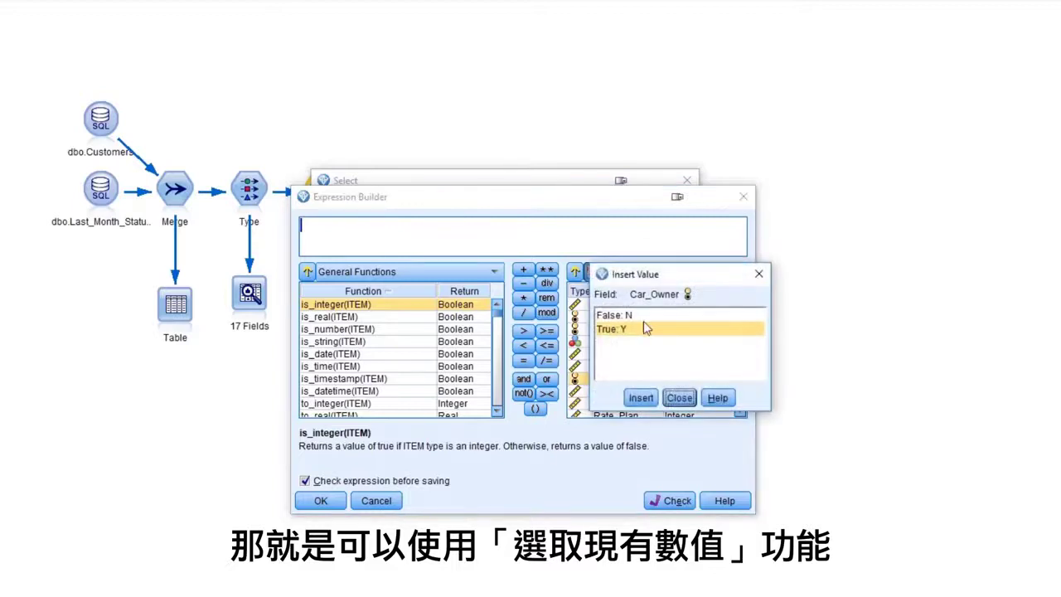
{"action": "left_click", "coordinate": [680, 399]}
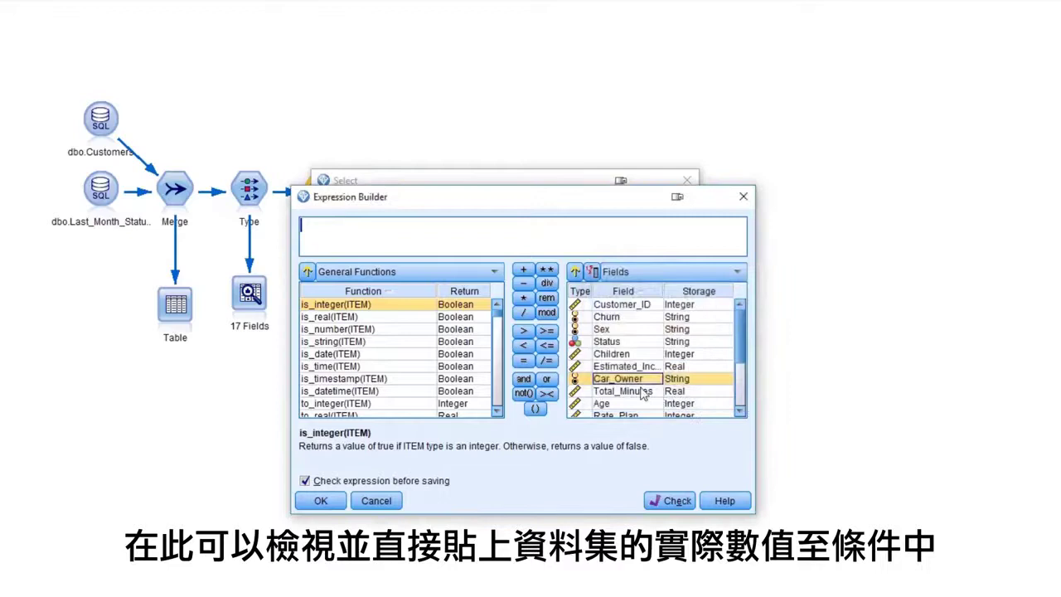
- Build the condition Age >= 18 and validate it
{"action": "left_click", "coordinate": [632, 404]}
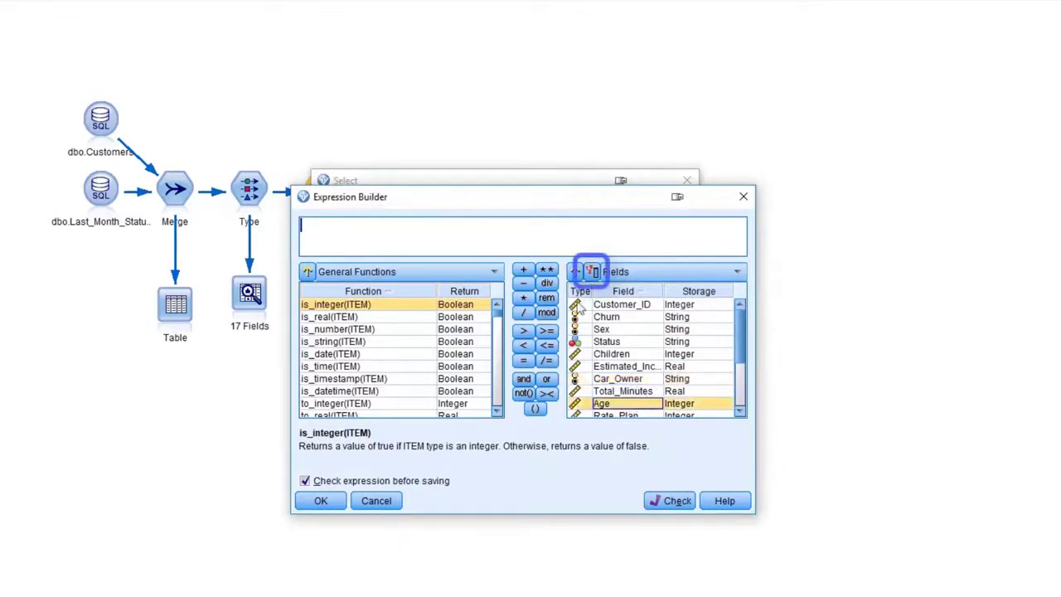
{"action": "double_click", "coordinate": [630, 407]}
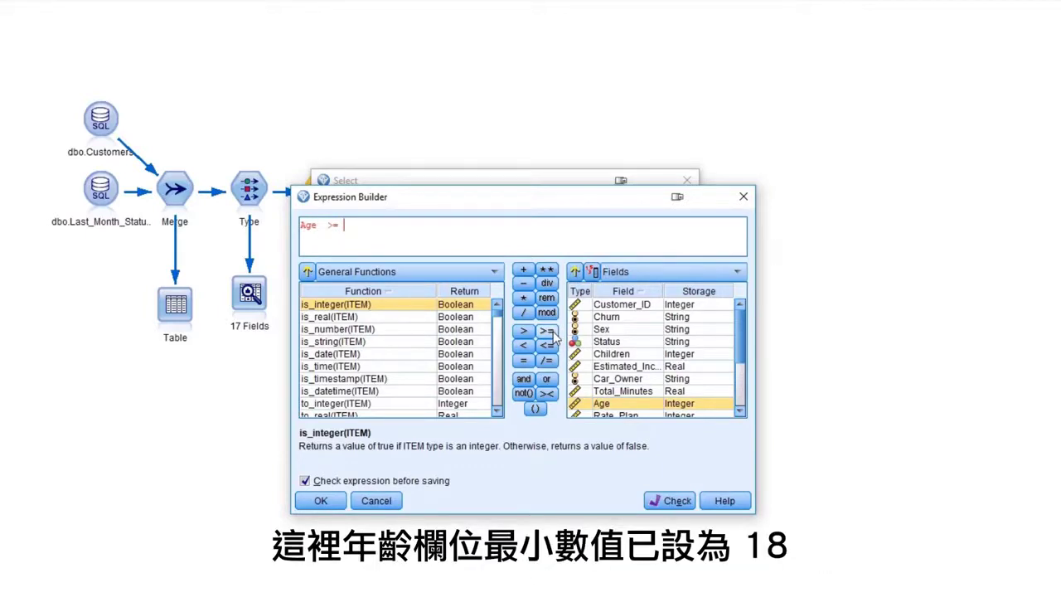
{"action": "left_click", "coordinate": [676, 500]}
- Accept the Age >= 18 condition and confirm the Select node settings
{"action": "left_click", "coordinate": [320, 501]}
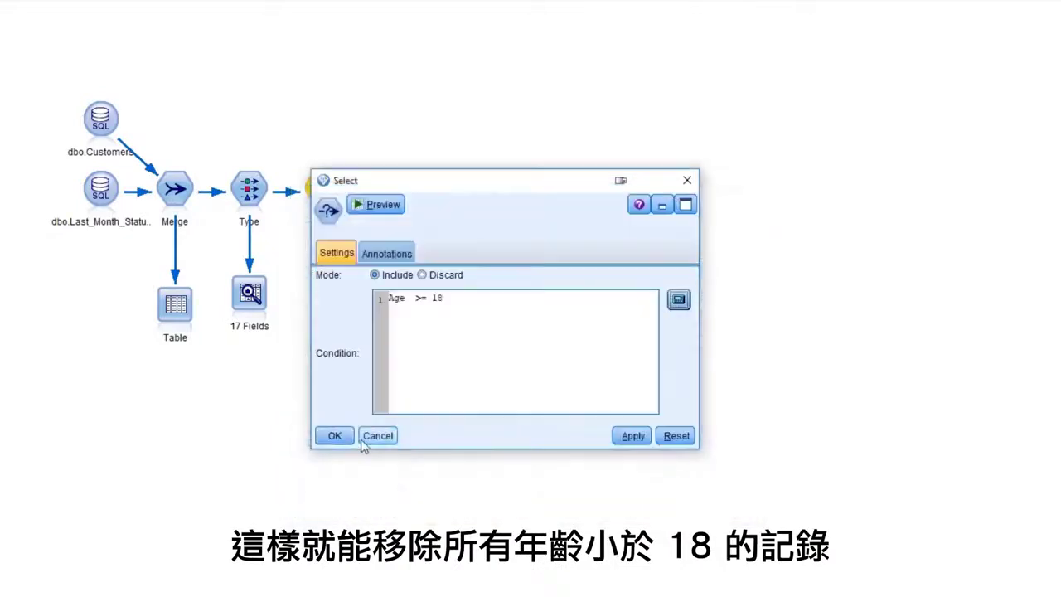
{"action": "left_click", "coordinate": [336, 437]}
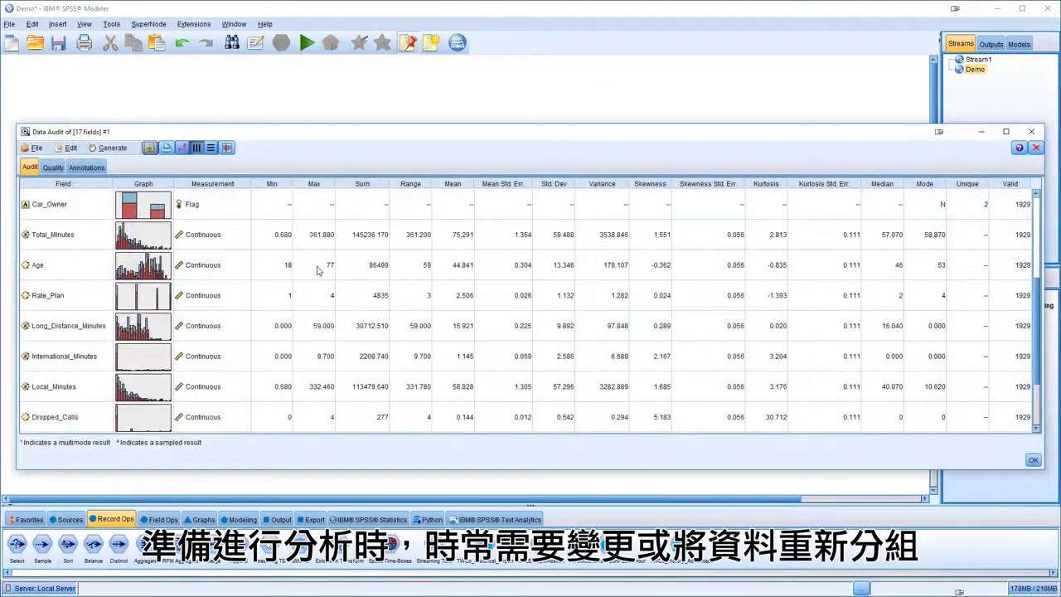
- Close the Data Audit and add a Reclassify node after Select
{"action": "left_click", "coordinate": [1036, 134]}
{"action": "left_click", "coordinate": [164, 519]}
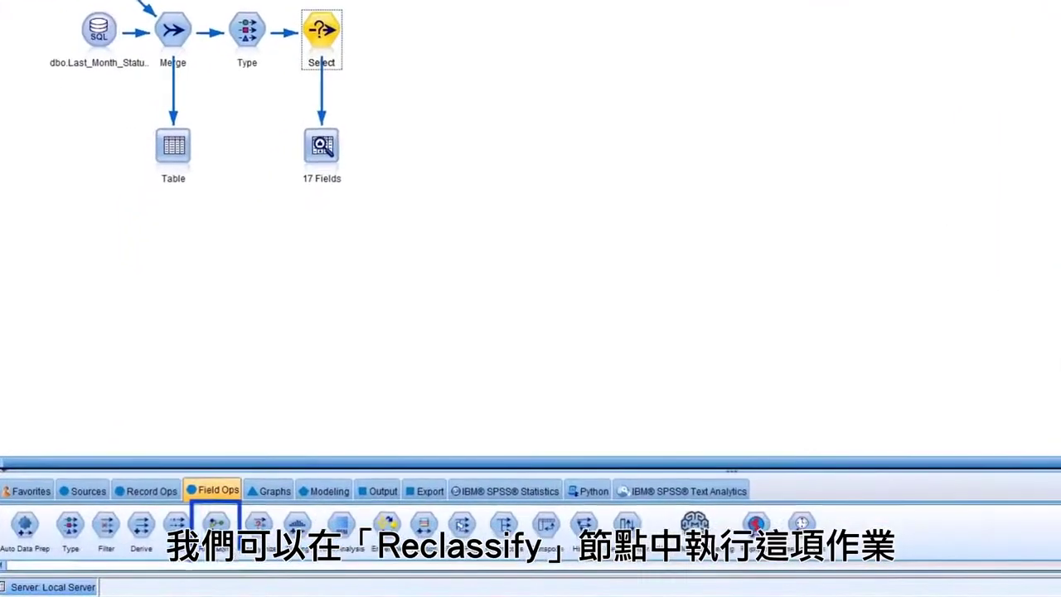
{"action": "left_click", "coordinate": [160, 542]}
{"action": "double_click", "coordinate": [215, 524]}
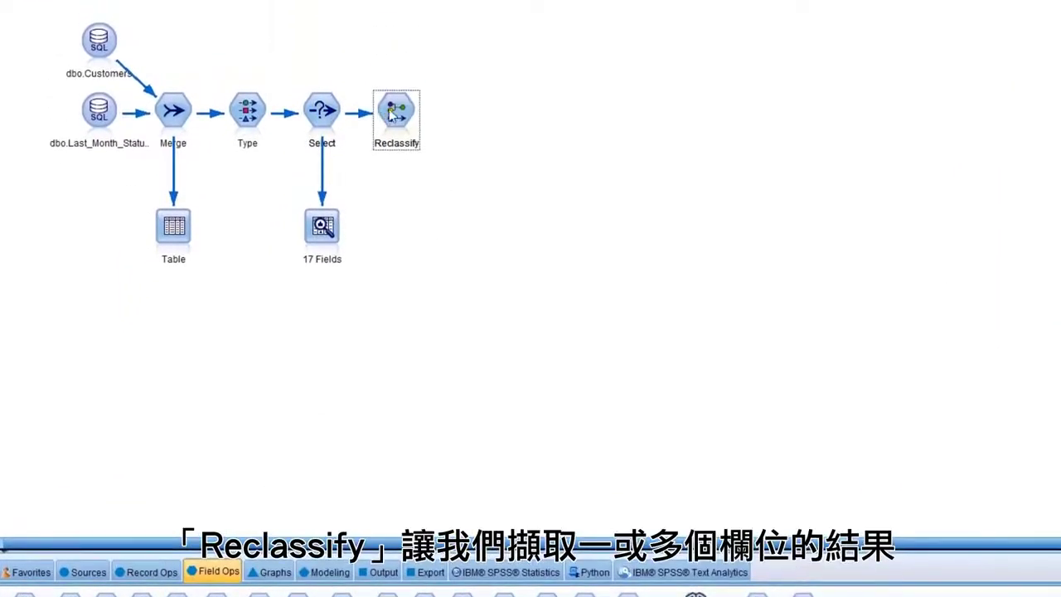
{"action": "double_click", "coordinate": [396, 114]}
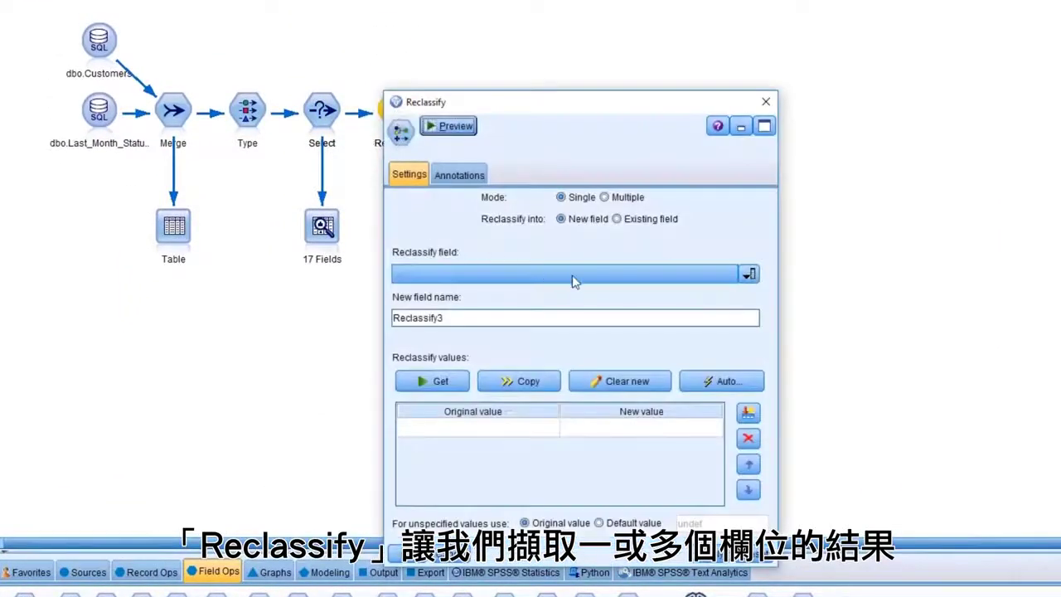
- Reclassify Payment_Method in place: Auto, CC, CH become Auto-Debit, Credit Card, Check, previewed
{"action": "left_click", "coordinate": [576, 275]}
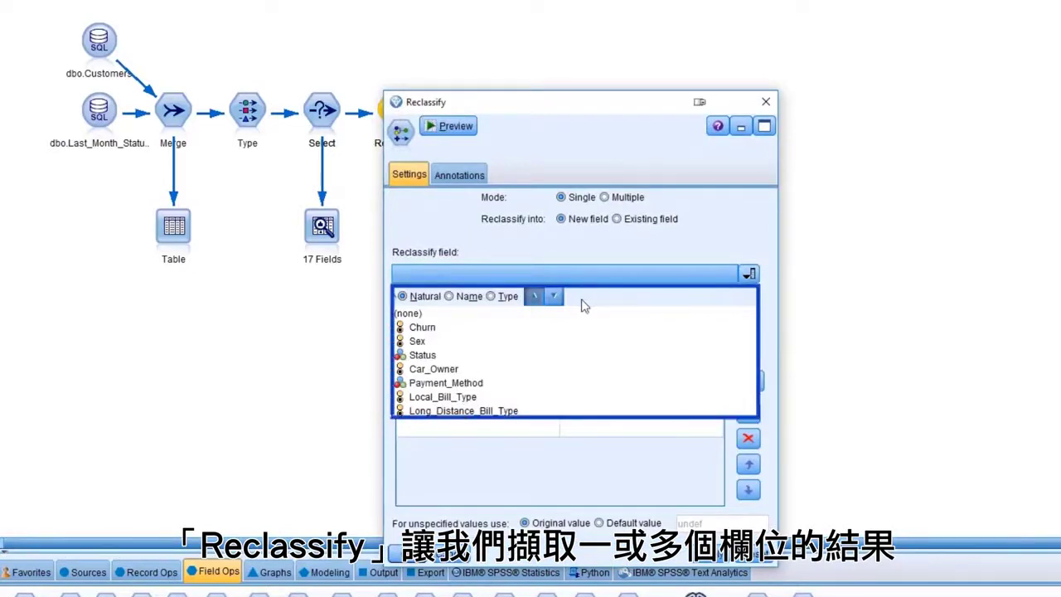
{"action": "left_click", "coordinate": [548, 384]}
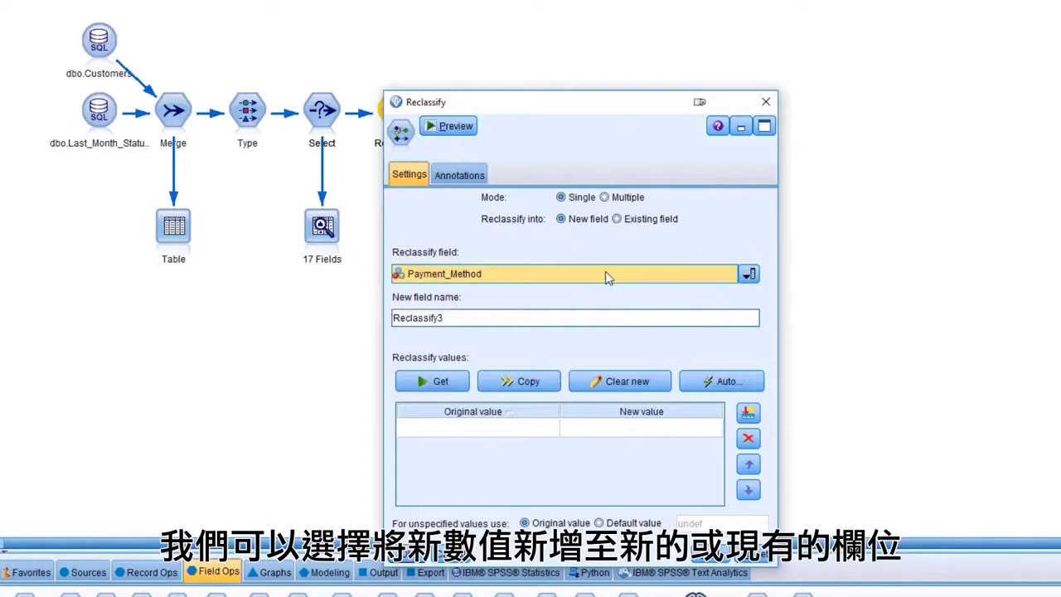
{"action": "left_click", "coordinate": [634, 218]}
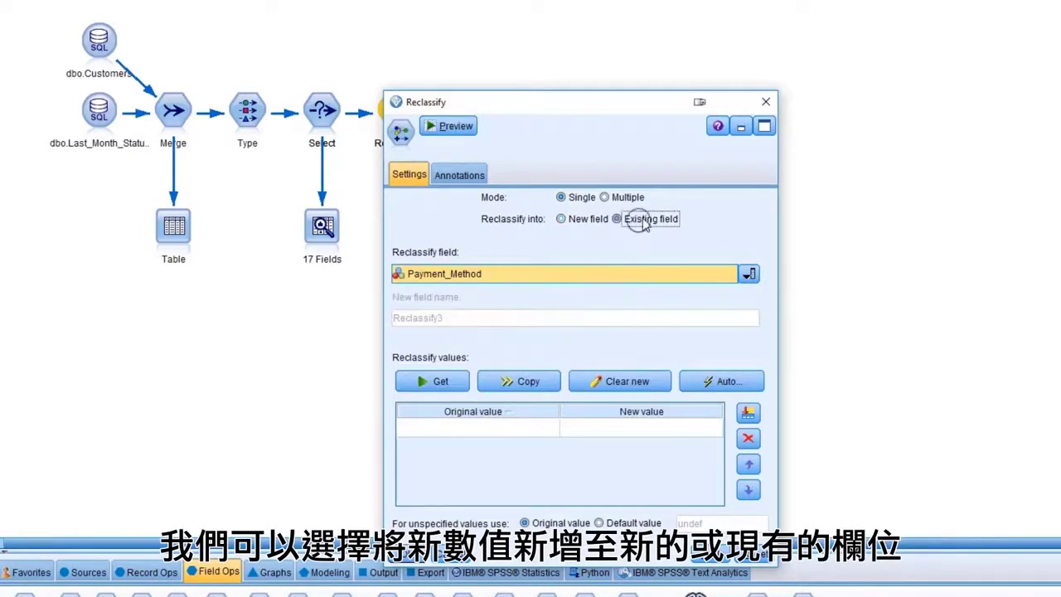
{"action": "left_click", "coordinate": [440, 383]}
{"action": "left_click", "coordinate": [595, 425]}
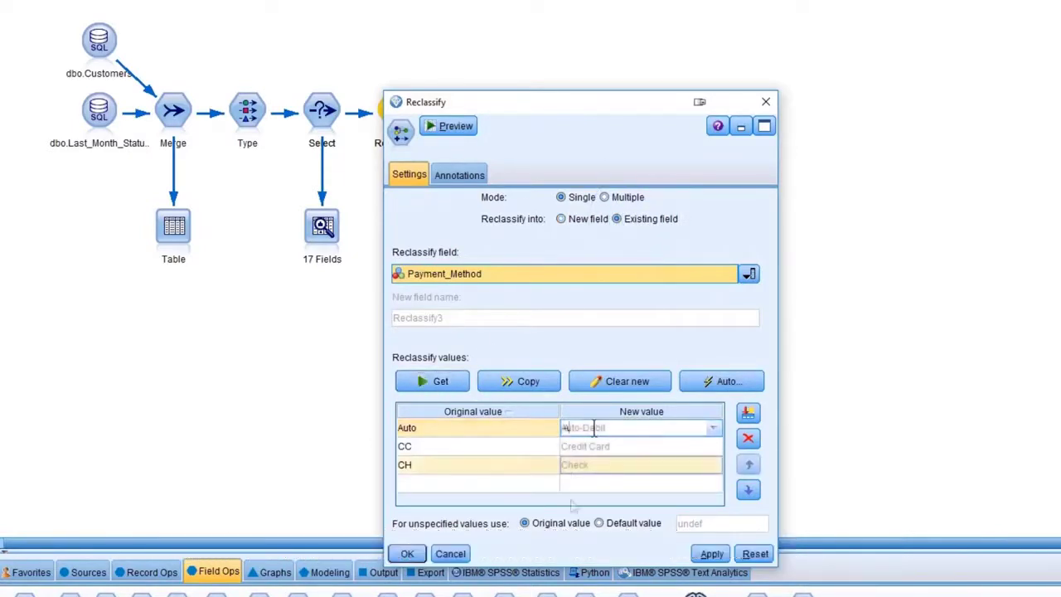
{"action": "left_click", "coordinate": [452, 126]}
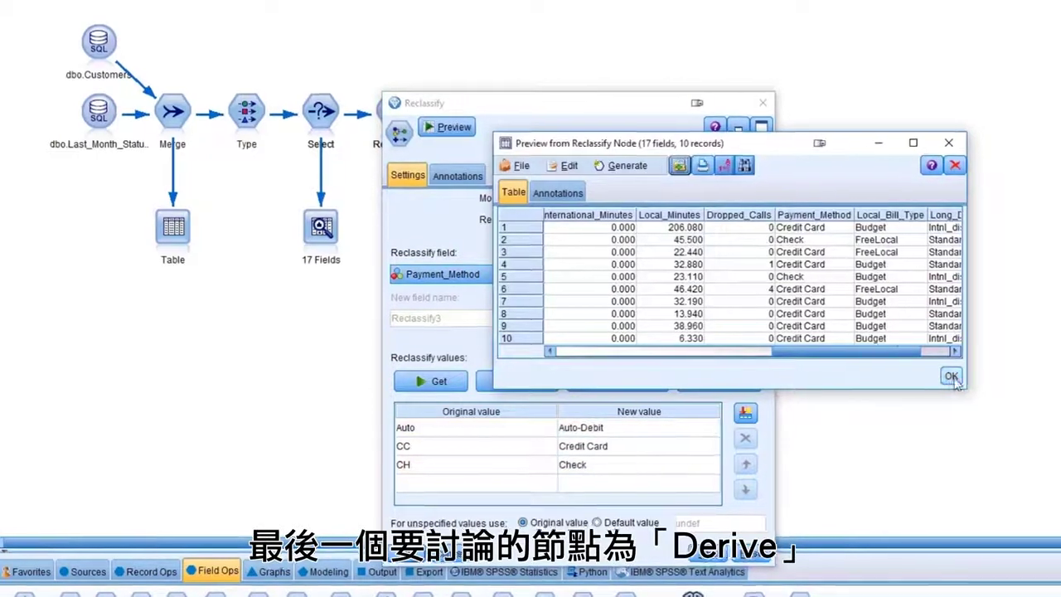
{"action": "left_click", "coordinate": [952, 378]}
{"action": "left_click", "coordinate": [639, 551]}
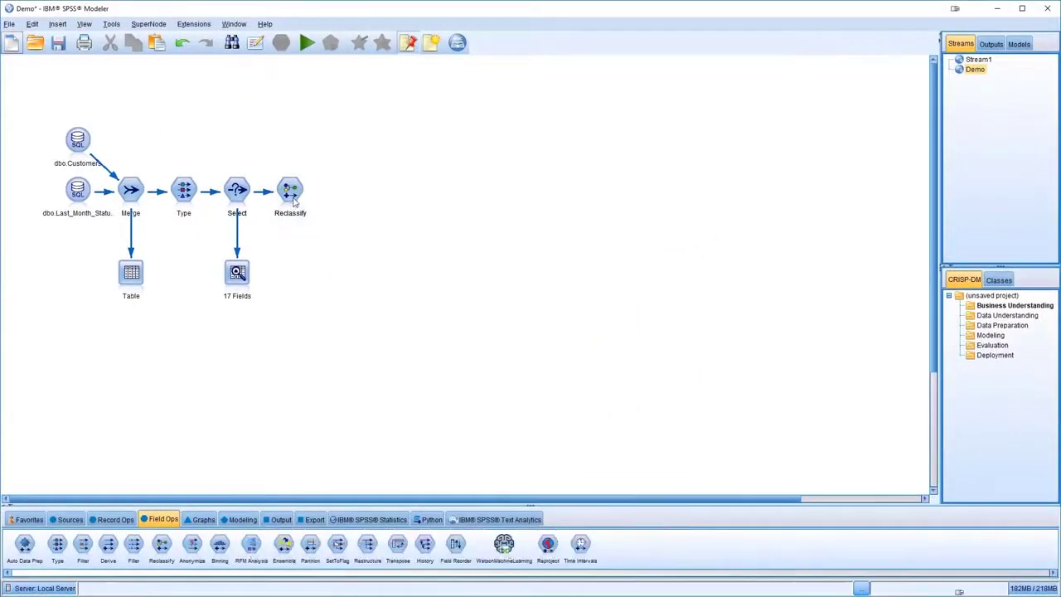
- Attach a Derive node to Reclassify, naming the new field Marketing Target with Flag type
{"action": "left_click", "coordinate": [292, 196]}
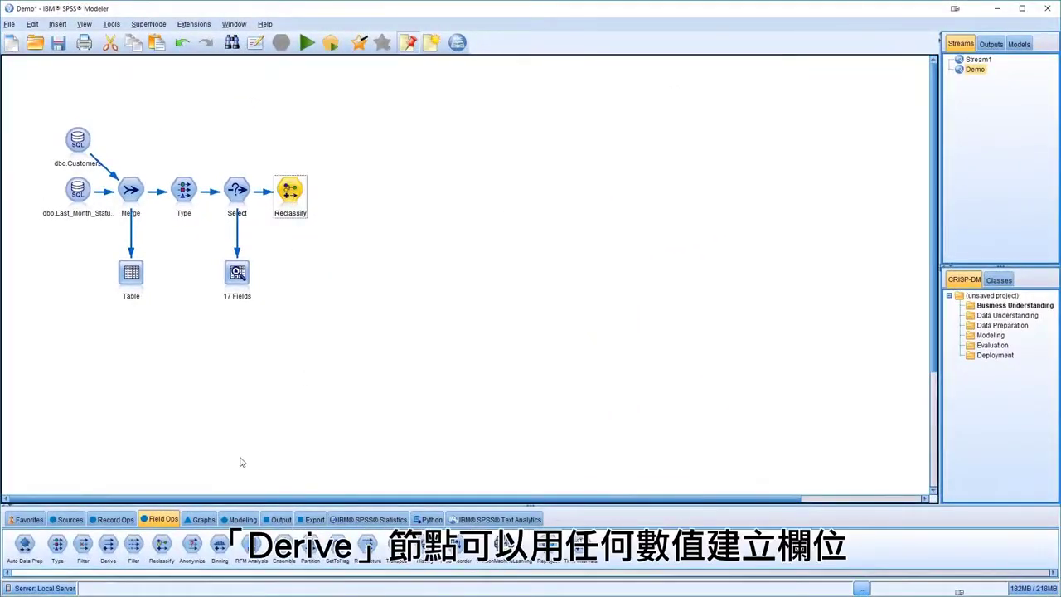
{"action": "double_click", "coordinate": [108, 545]}
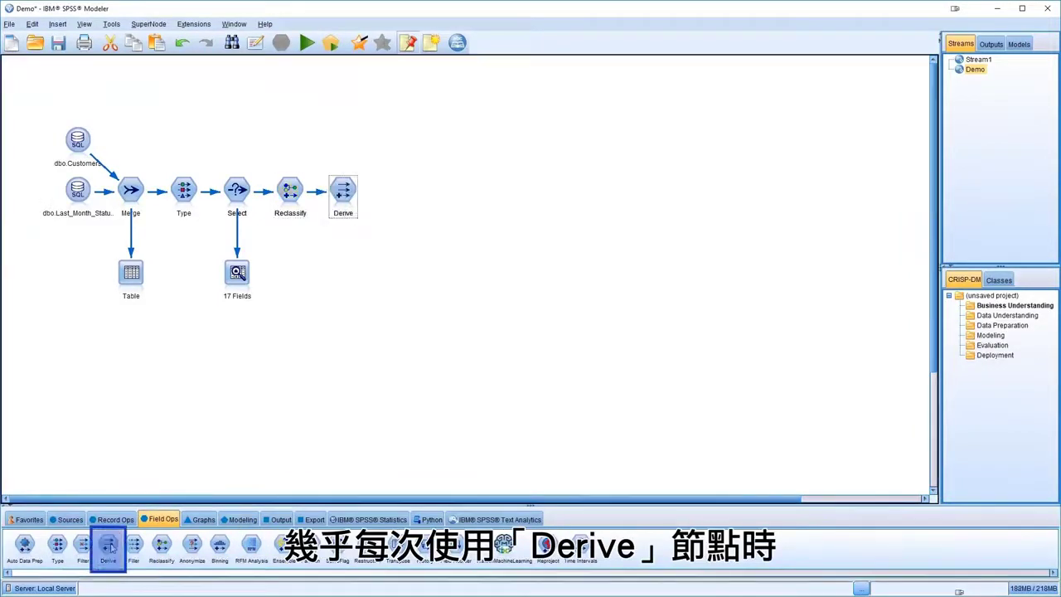
{"action": "double_click", "coordinate": [343, 191]}
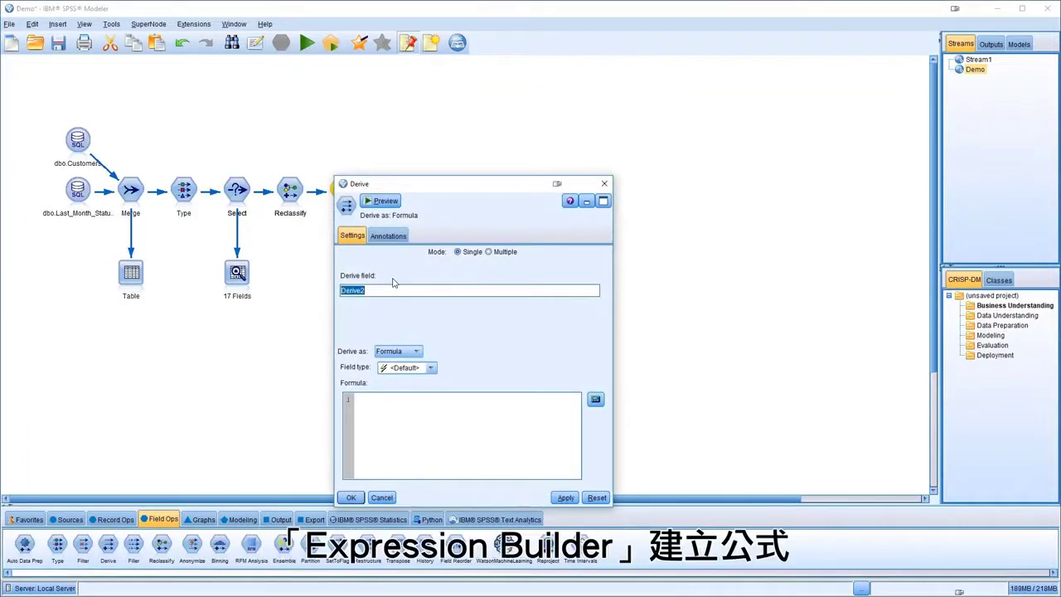
{"action": "type", "text": "Marketing Tai"}
{"action": "type", "text": "get"}
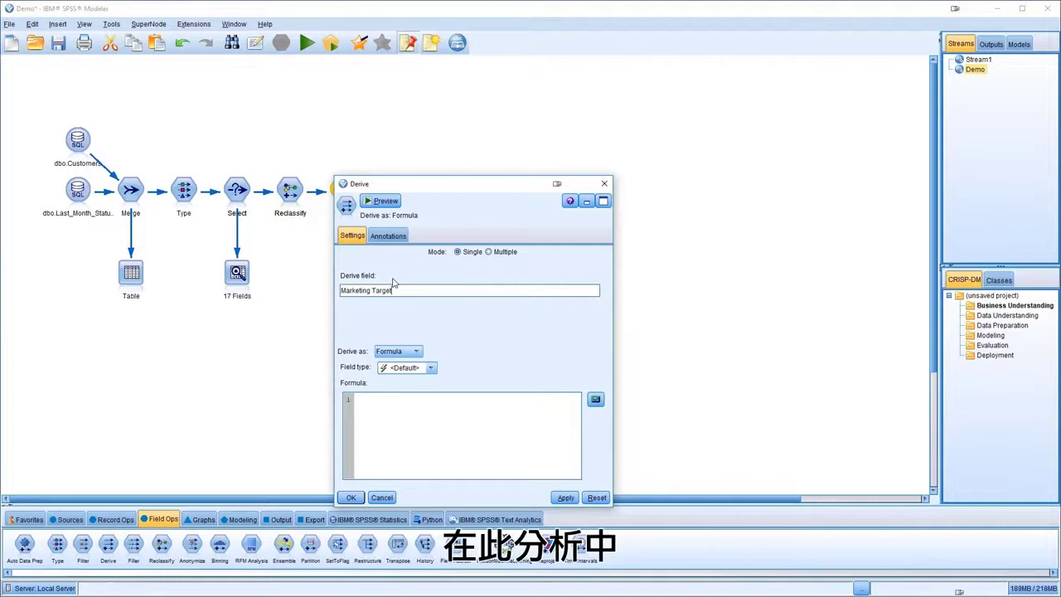
{"action": "left_click", "coordinate": [430, 369]}
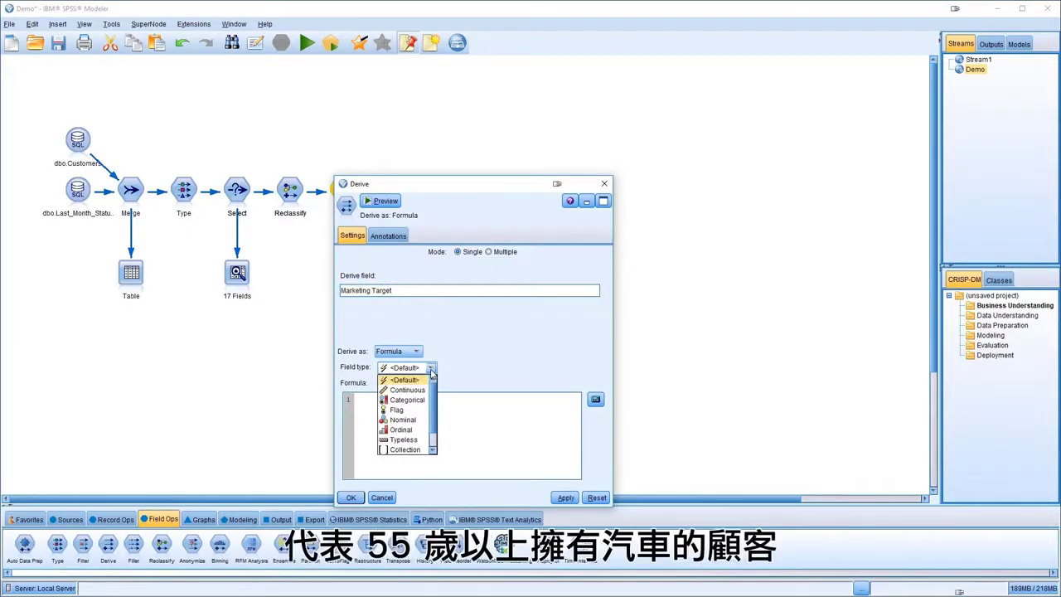
{"action": "left_click", "coordinate": [398, 409]}
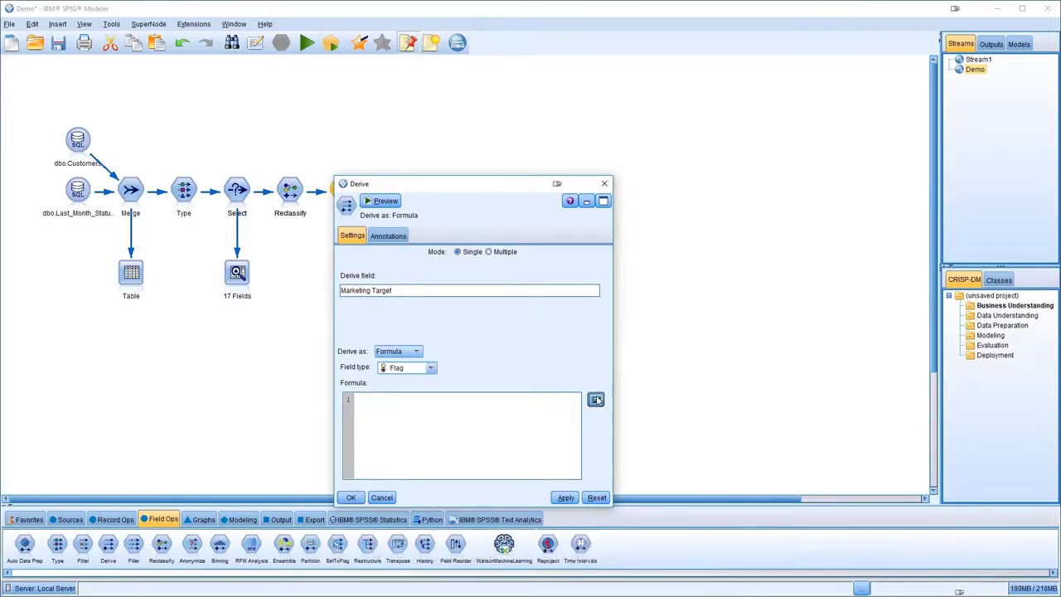
- Set formula if Age >= 55 and Car_Owner = "Y" then "Y" else "N" endif, then preview
{"action": "left_click", "coordinate": [597, 400]}
{"action": "left_click", "coordinate": [373, 428]}
{"action": "double_click", "coordinate": [373, 429]}
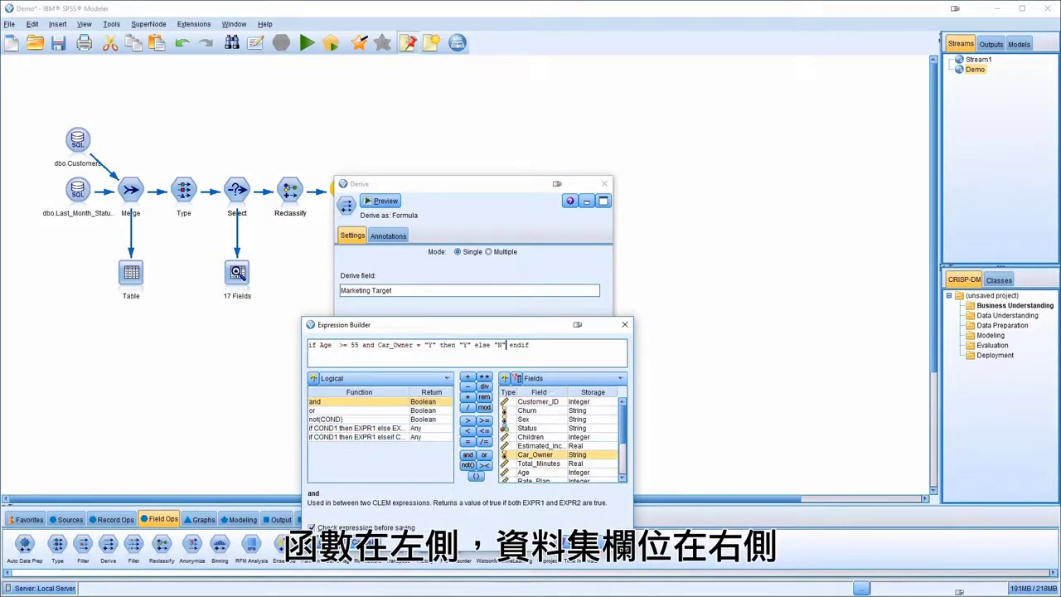
{"action": "left_click", "coordinate": [324, 543]}
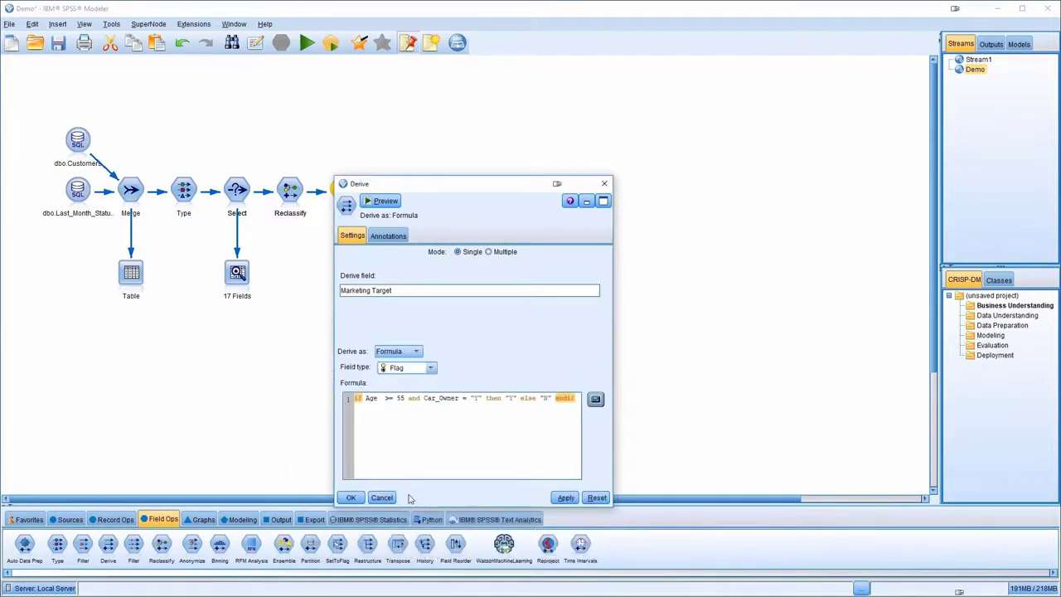
{"action": "left_click", "coordinate": [381, 201]}
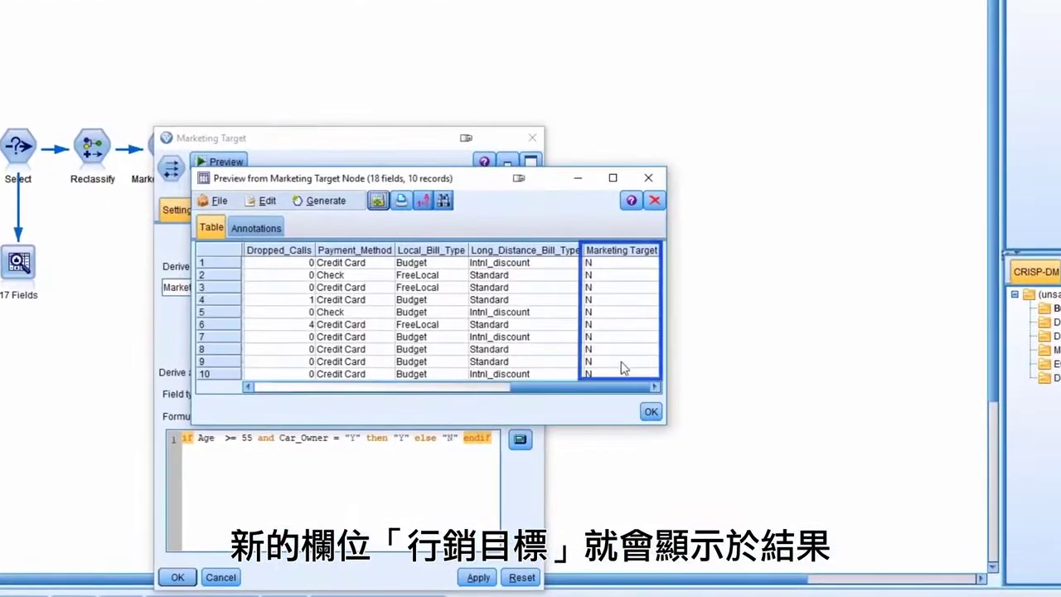
- Close the Marketing Target data preview
{"action": "left_click", "coordinate": [659, 418]}
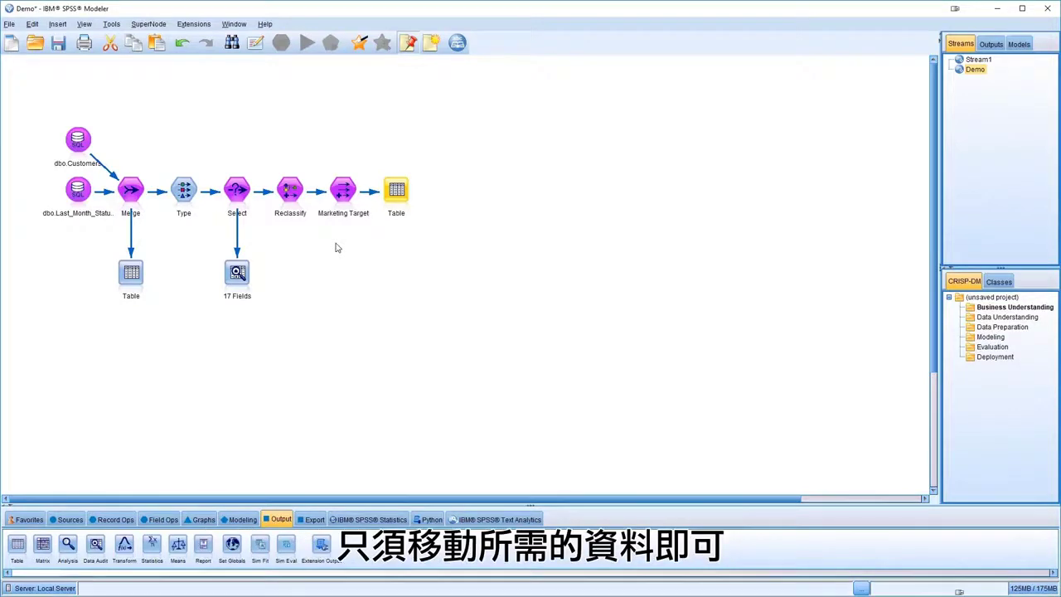
{"action": "left_click", "coordinate": [275, 45]}
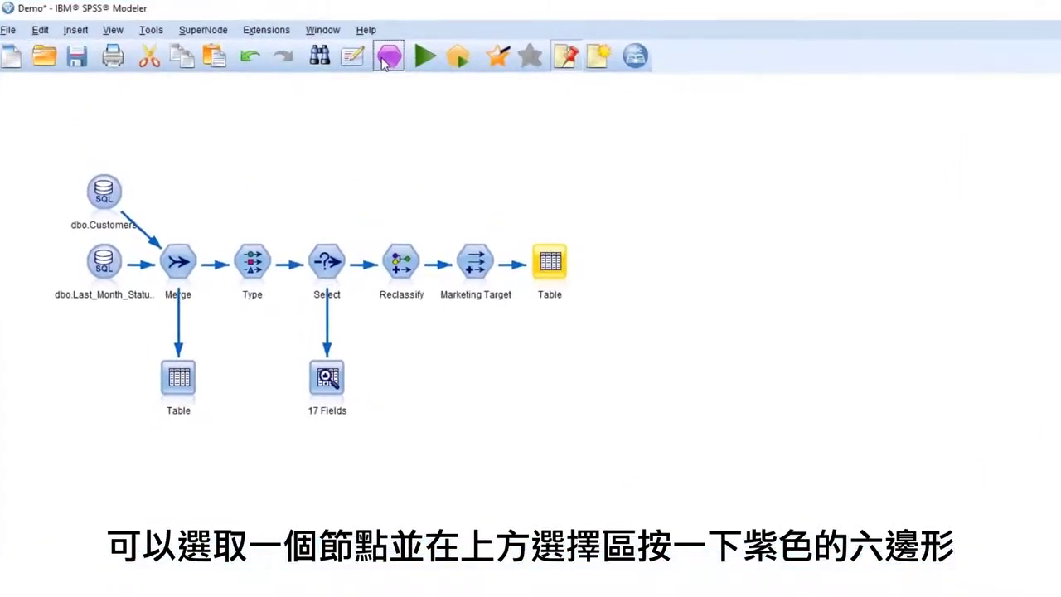
{"action": "left_click", "coordinate": [387, 58]}
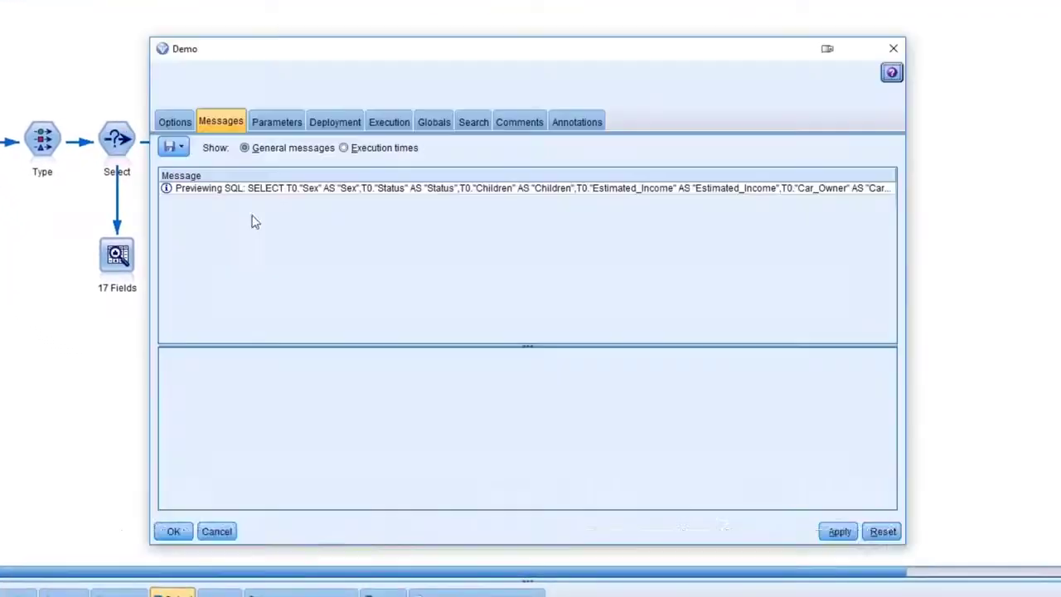
- Show the full generated SQL statement of the Previewing SQL message
{"action": "left_click", "coordinate": [277, 190]}
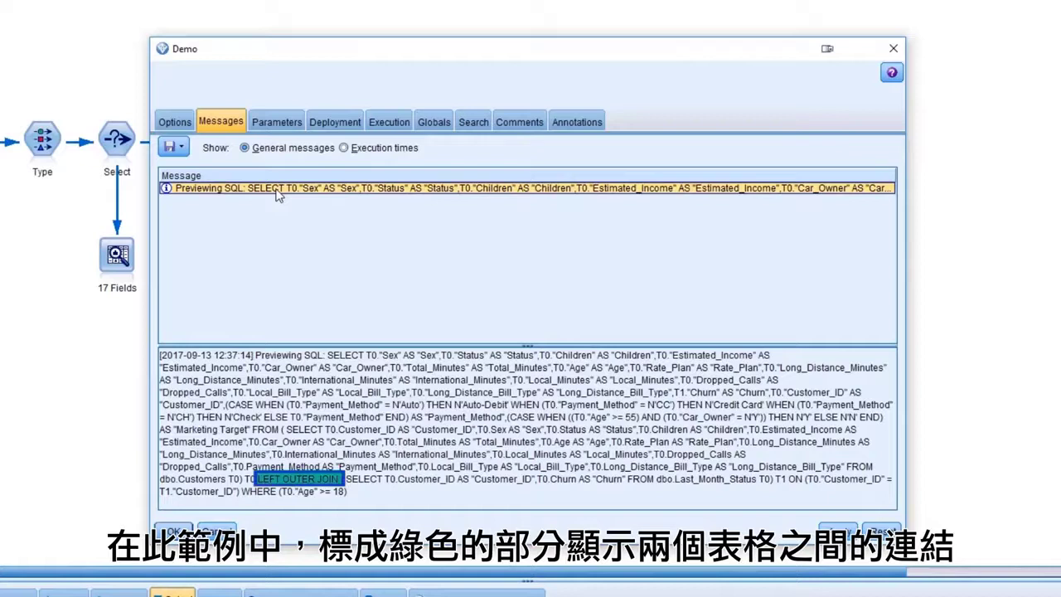